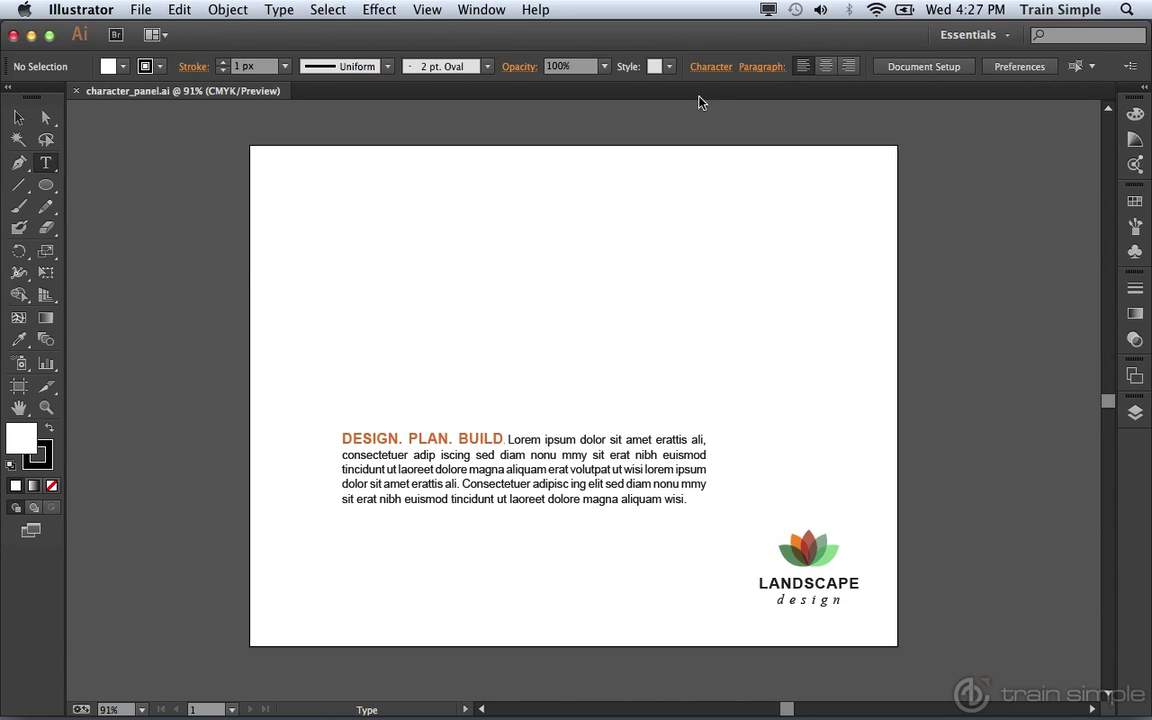
- Bring up the Character panel (Myriad Pro Regular, 12 pt) as a floating panel from Window > Type
{"action": "left_click", "coordinate": [707, 68]}
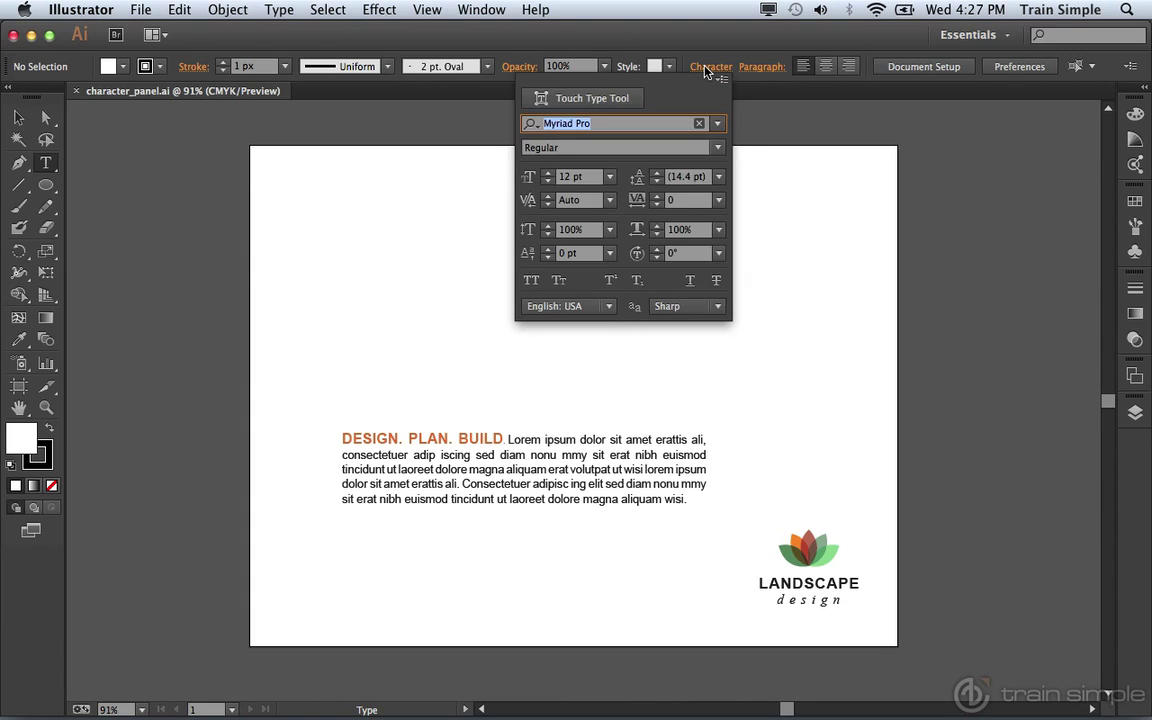
{"action": "left_click", "coordinate": [784, 146]}
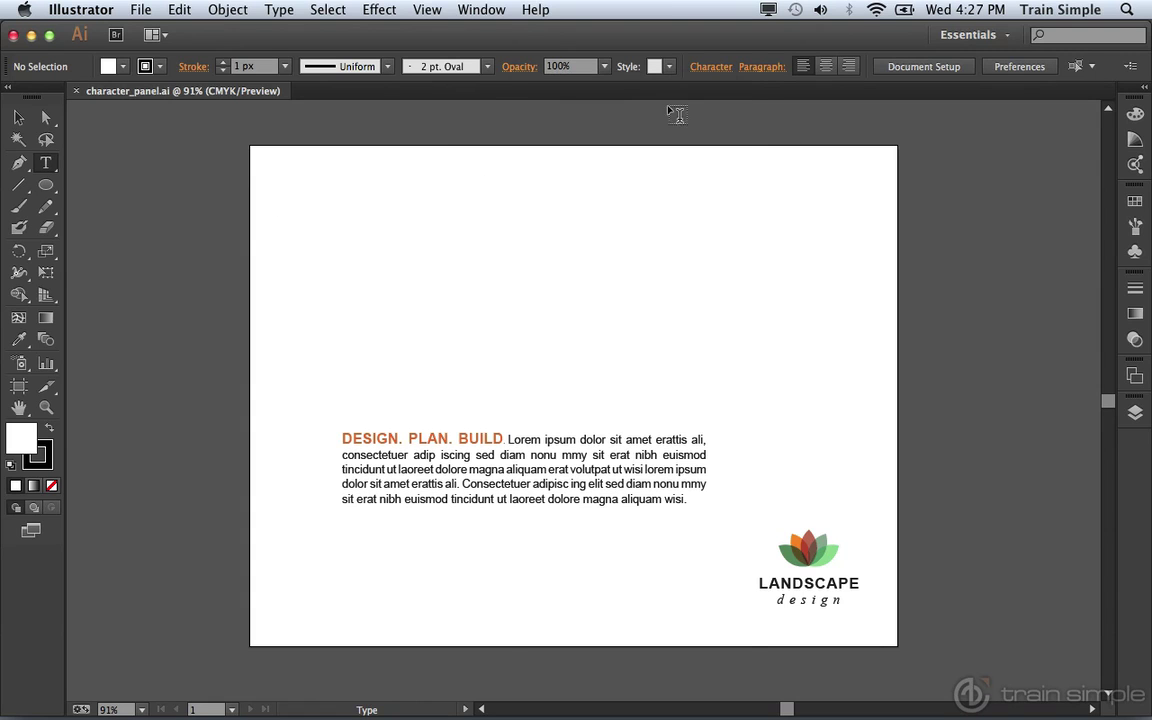
{"action": "left_click", "coordinate": [485, 11]}
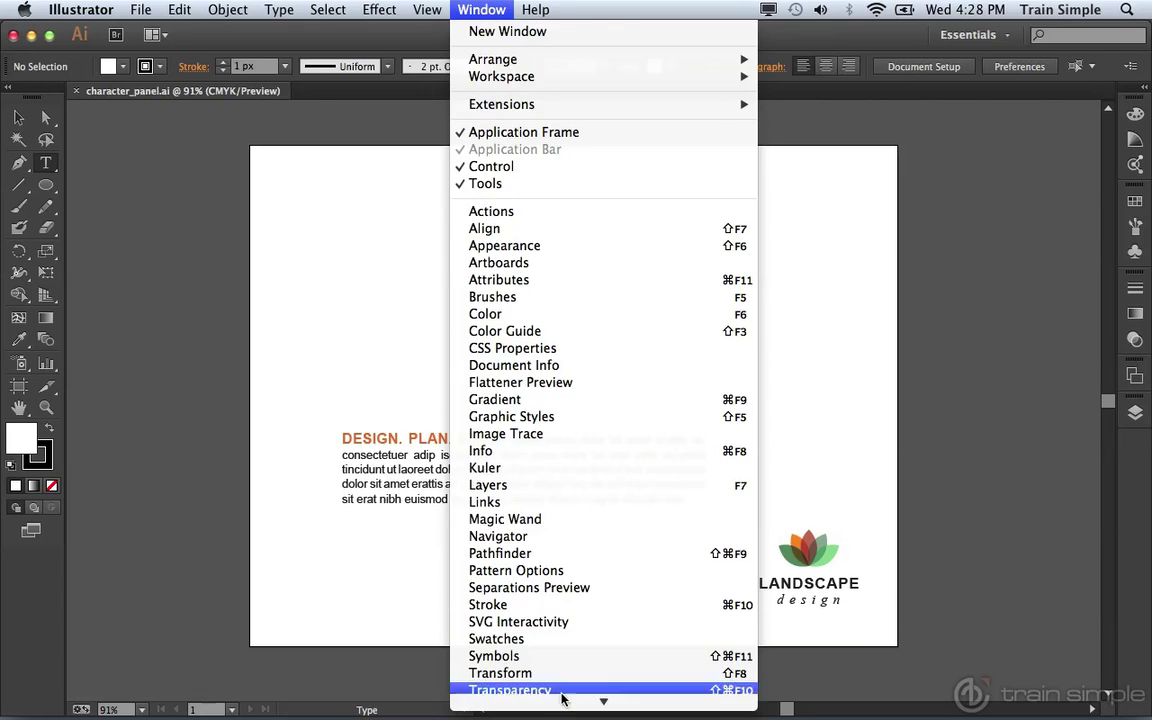
{"action": "mouse_move", "coordinate": [566, 611]}
{"action": "mouse_move", "coordinate": [570, 577]}
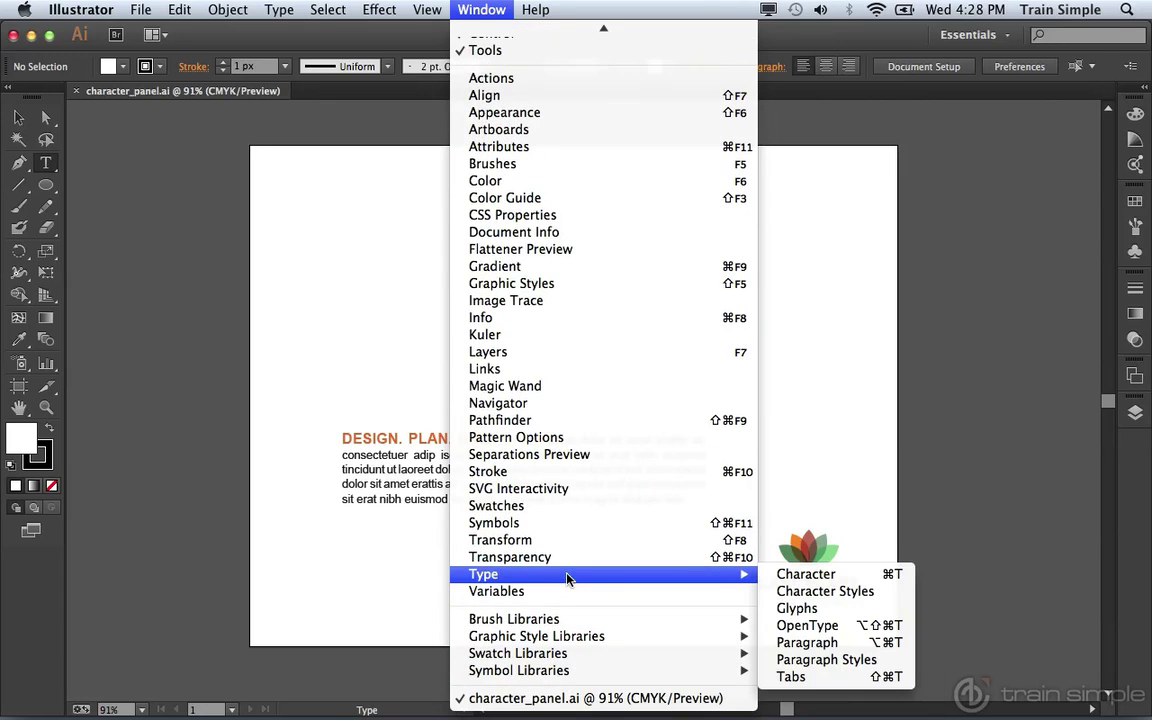
{"action": "left_click", "coordinate": [778, 575]}
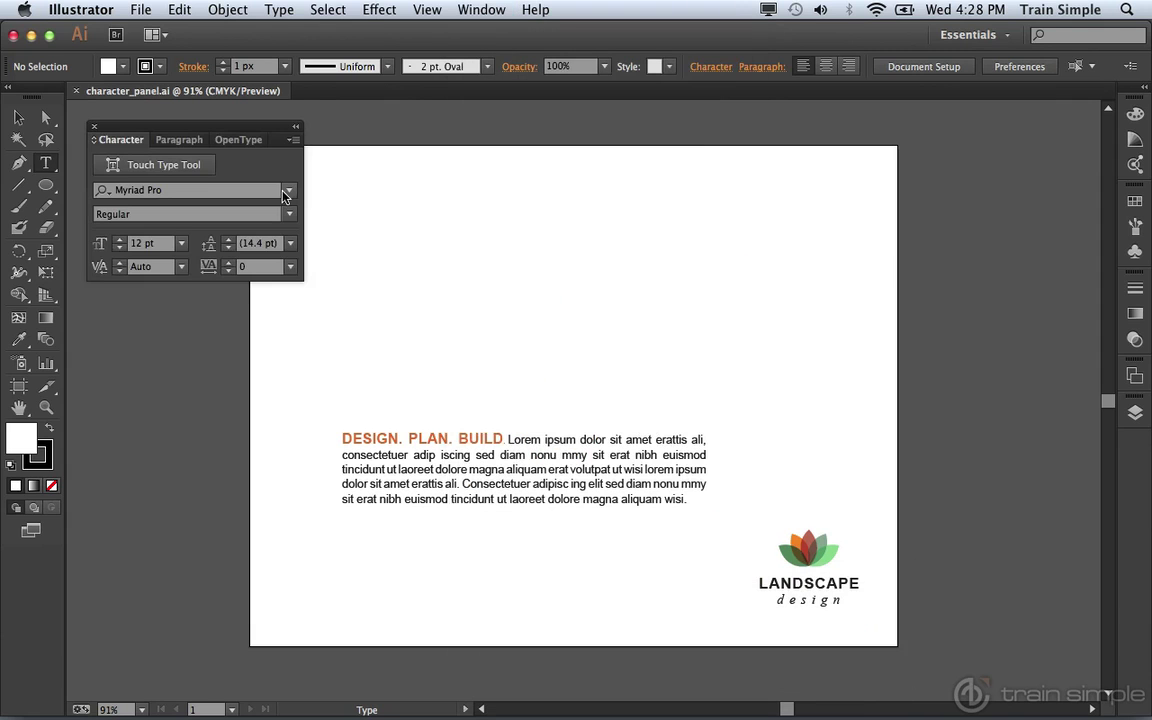
- Drag the Character panel to the upper right of the workspace
{"action": "left_click_drag", "start_coordinate": [203, 131], "coordinate": [903, 127]}
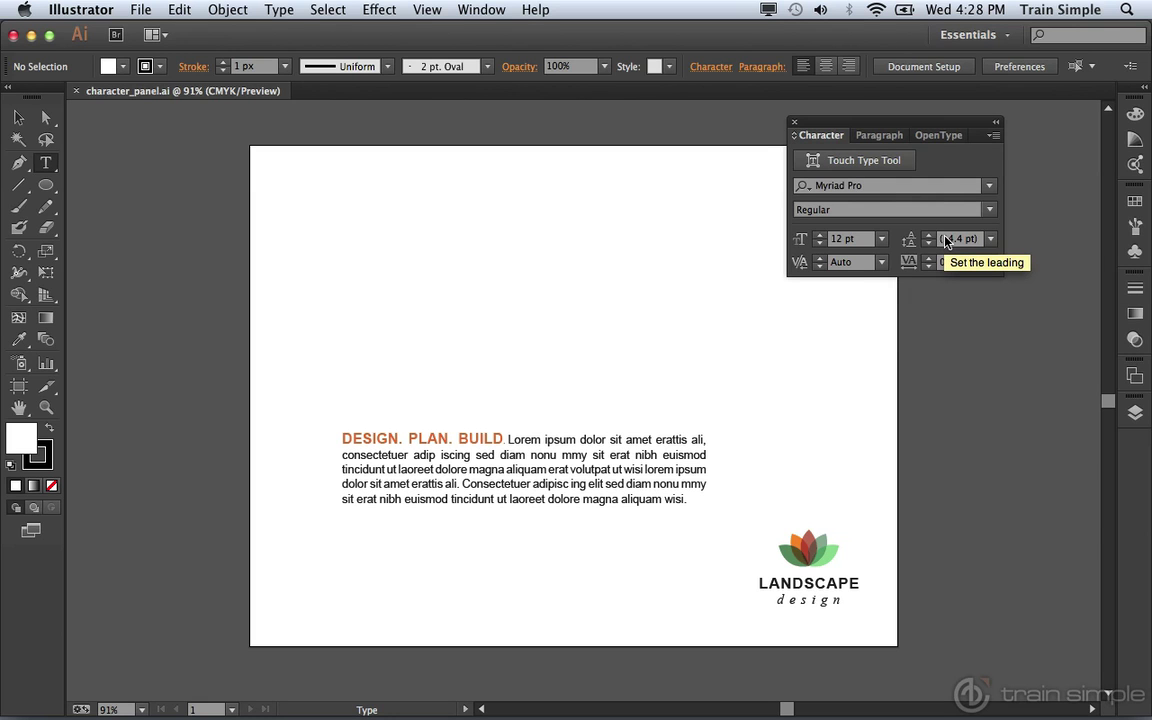
- Show all Character panel options, then select 'Lorem ipsum' in the body text
{"action": "left_click", "coordinate": [994, 135]}
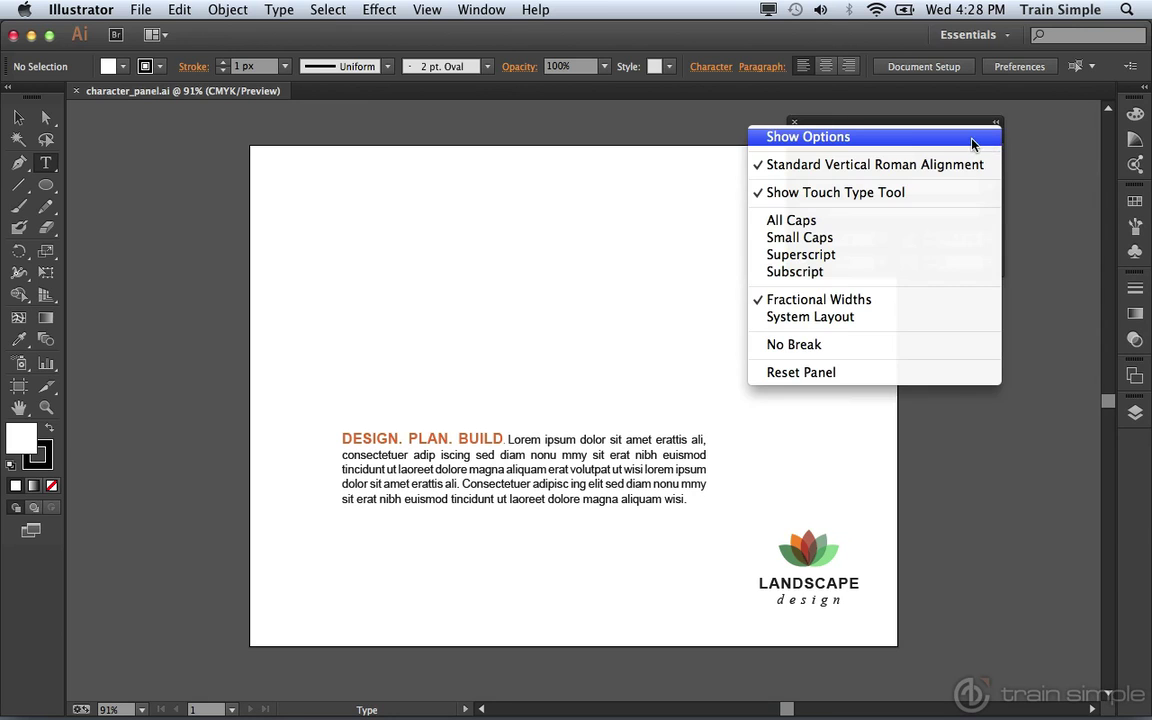
{"action": "left_click", "coordinate": [965, 140]}
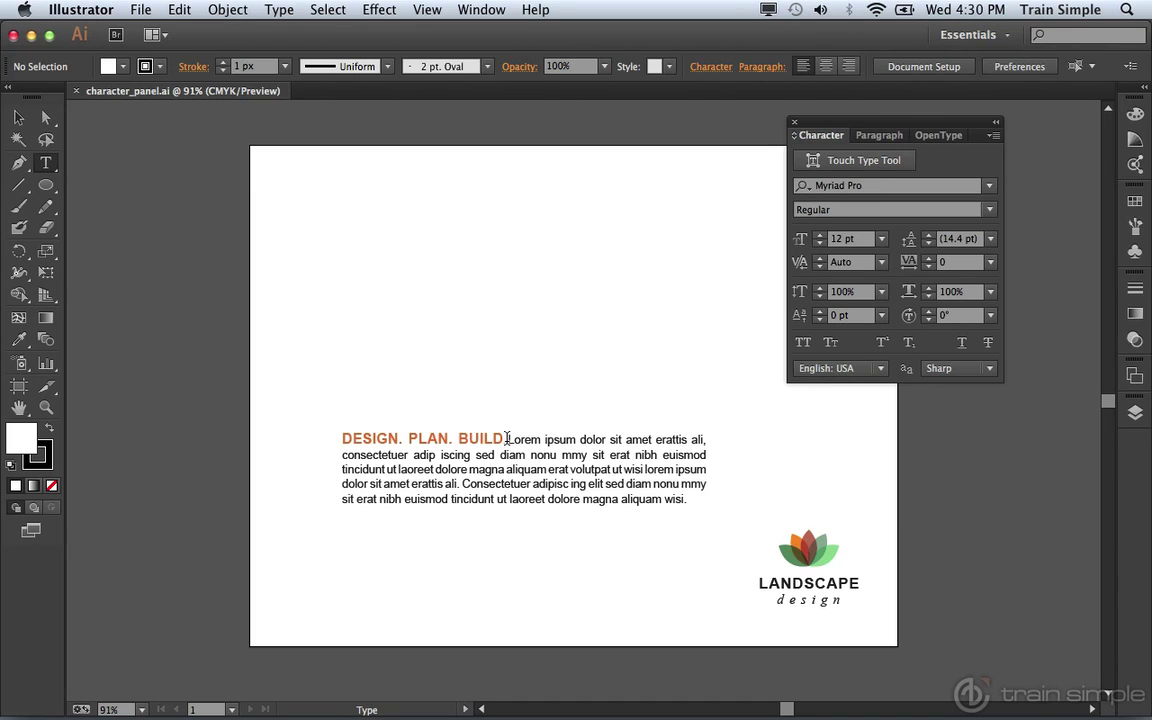
{"action": "left_click_drag", "start_coordinate": [507, 438], "coordinate": [576, 440]}
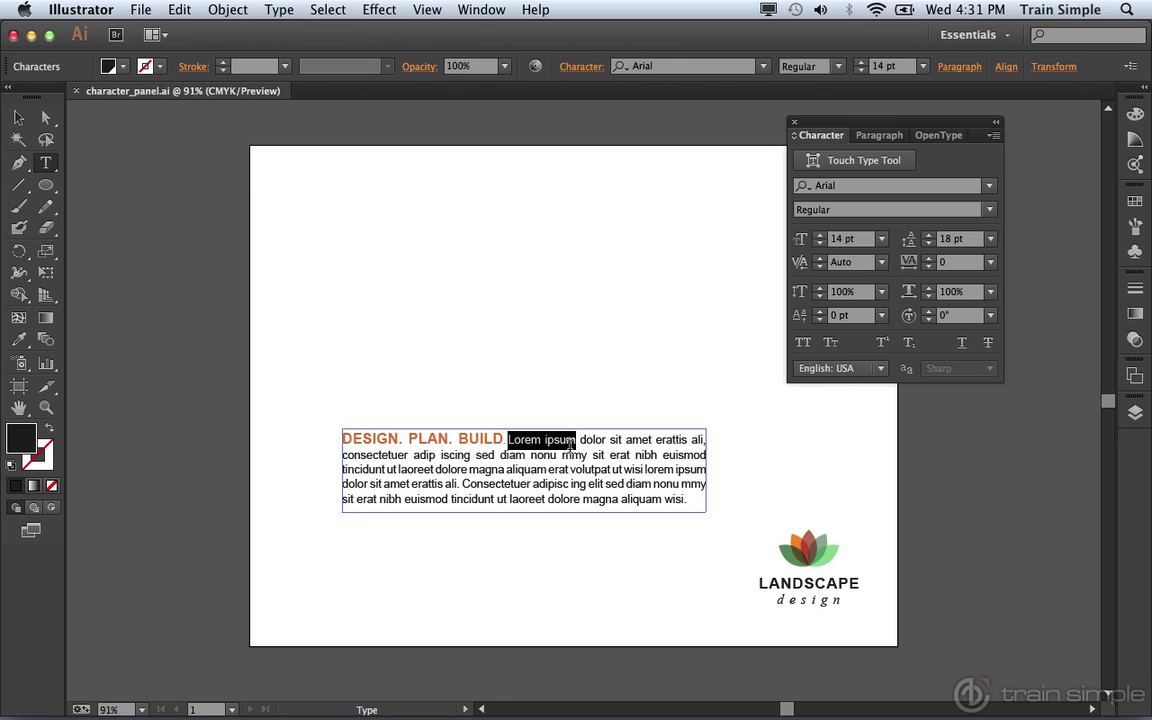
- Open and dismiss the Edit menu, keeping 'Lorem ipsum' (Arial 14 pt, 18 pt leading) selected
{"action": "left_click", "coordinate": [179, 10]}
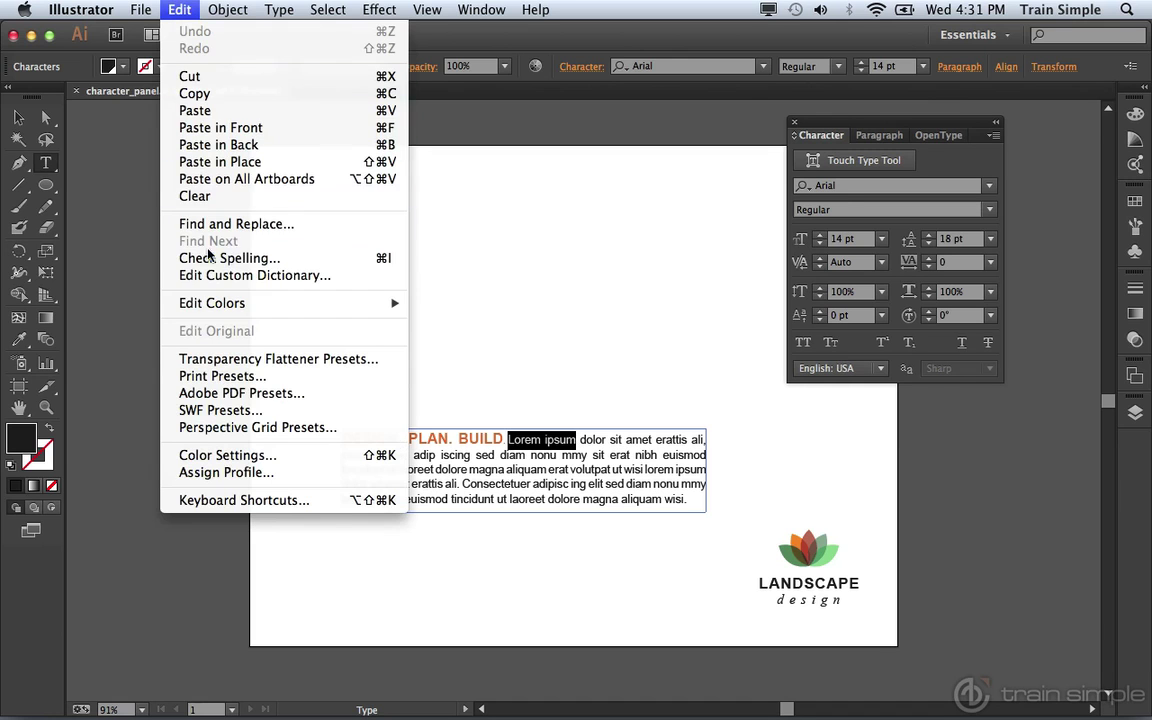
{"action": "left_click", "coordinate": [548, 416]}
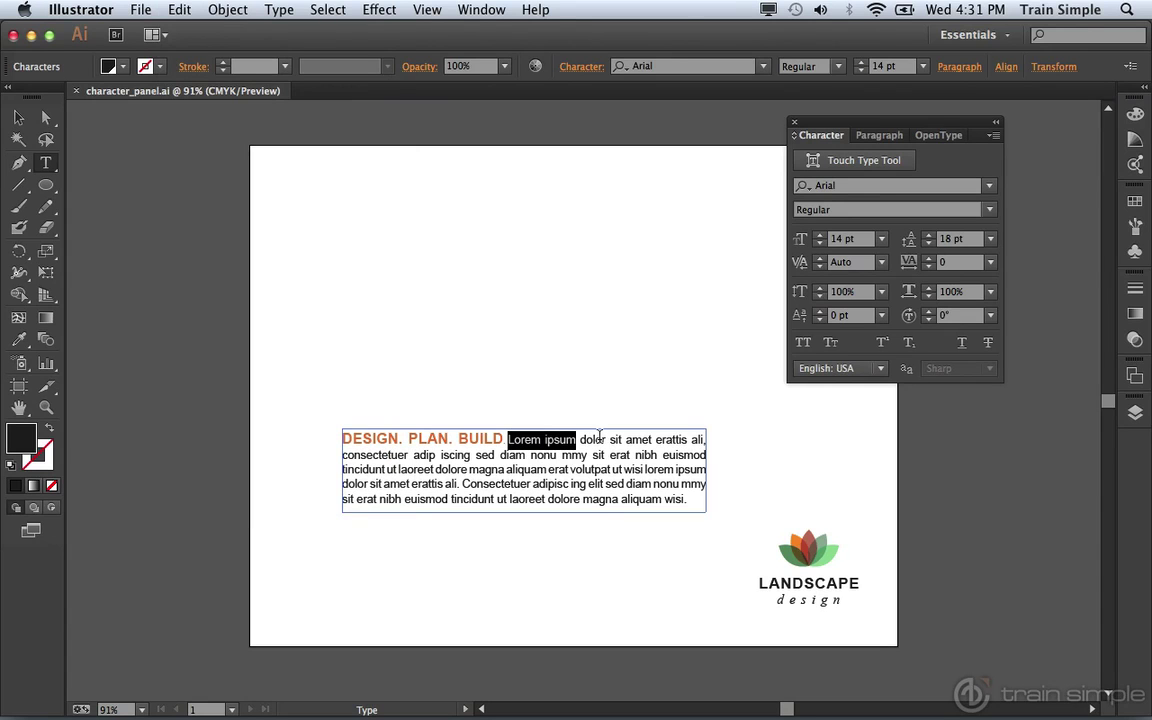
- Set the language of 'Lorem ipsum' to Spanish in the Character panel
{"action": "left_click", "coordinate": [881, 369]}
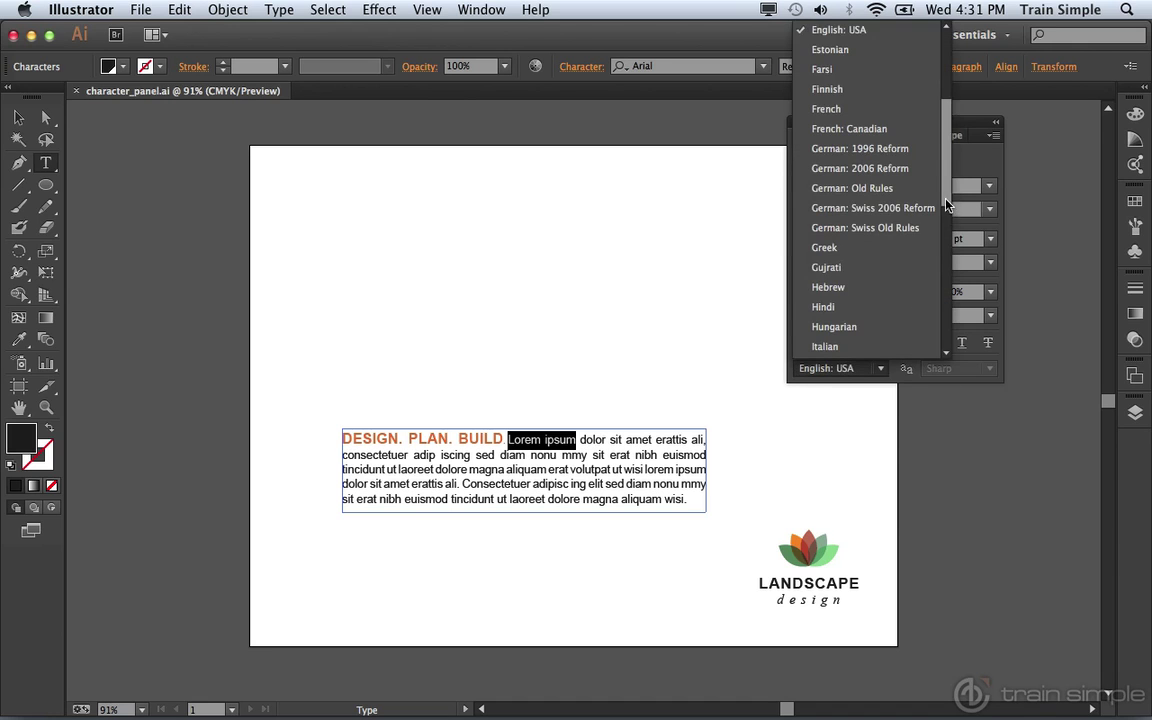
{"action": "left_click_drag", "start_coordinate": [946, 200], "coordinate": [942, 345]}
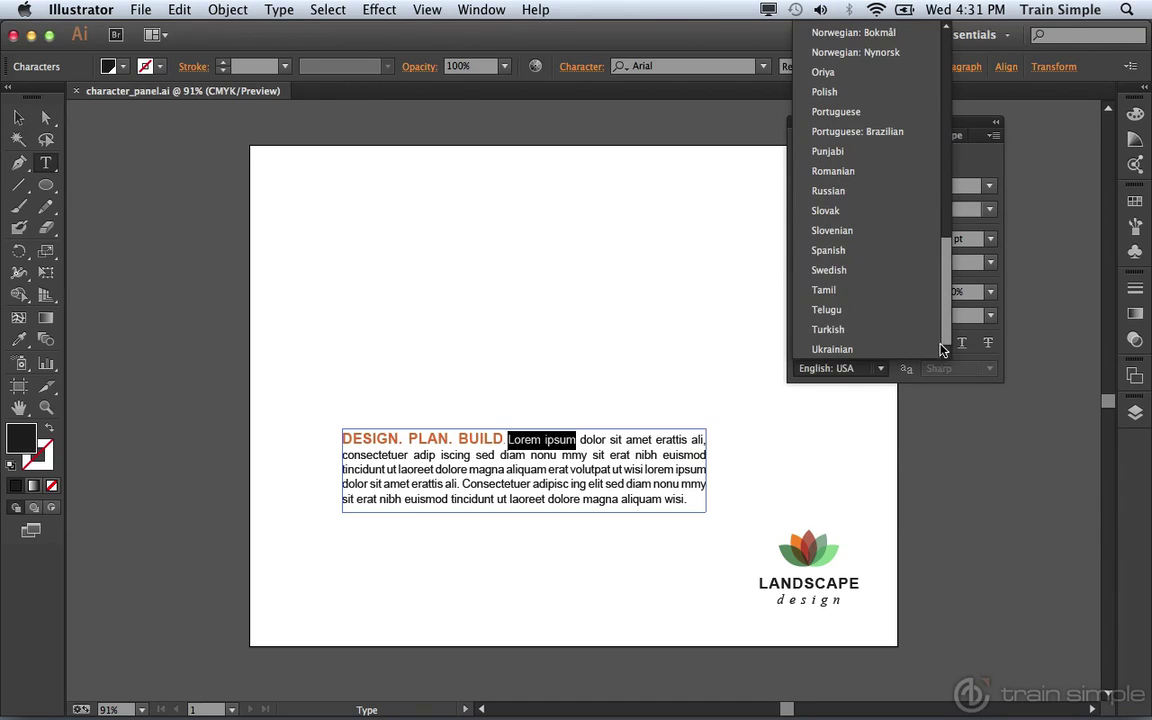
{"action": "left_click", "coordinate": [856, 250]}
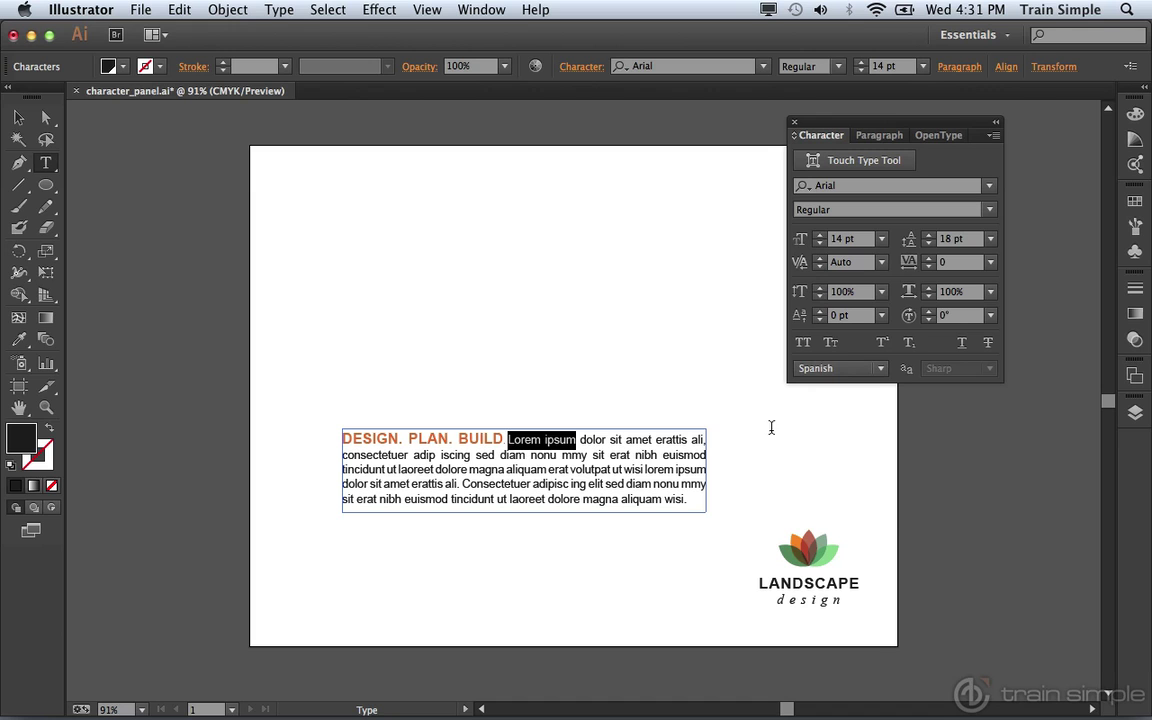
- Select all the text inside the paragraph frame
{"action": "left_click", "coordinate": [598, 484]}
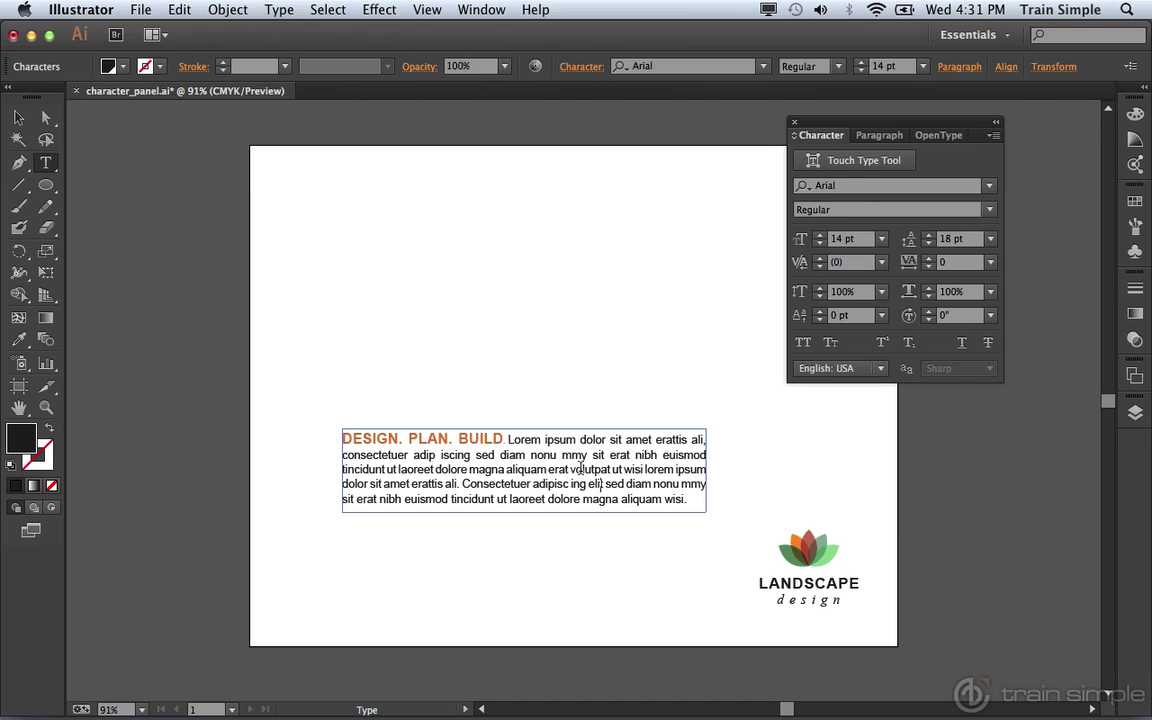
{"action": "left_click", "coordinate": [18, 117]}
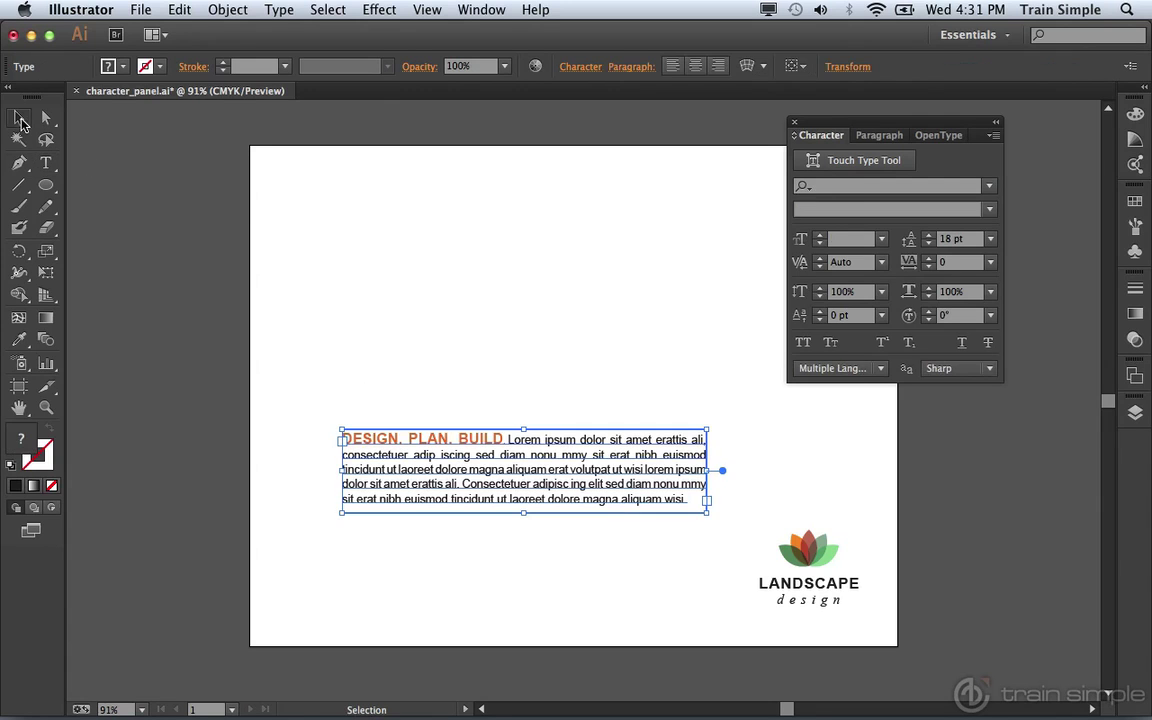
{"action": "double_click", "coordinate": [578, 472]}
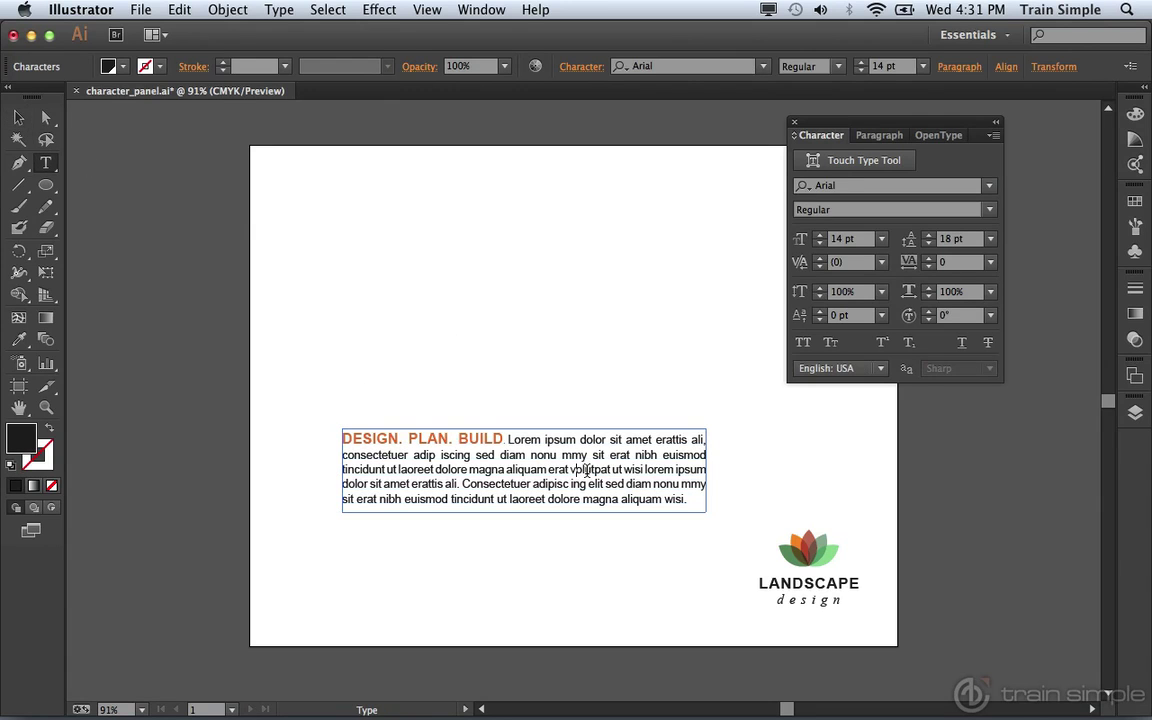
{"action": "key", "text": "super+a"}
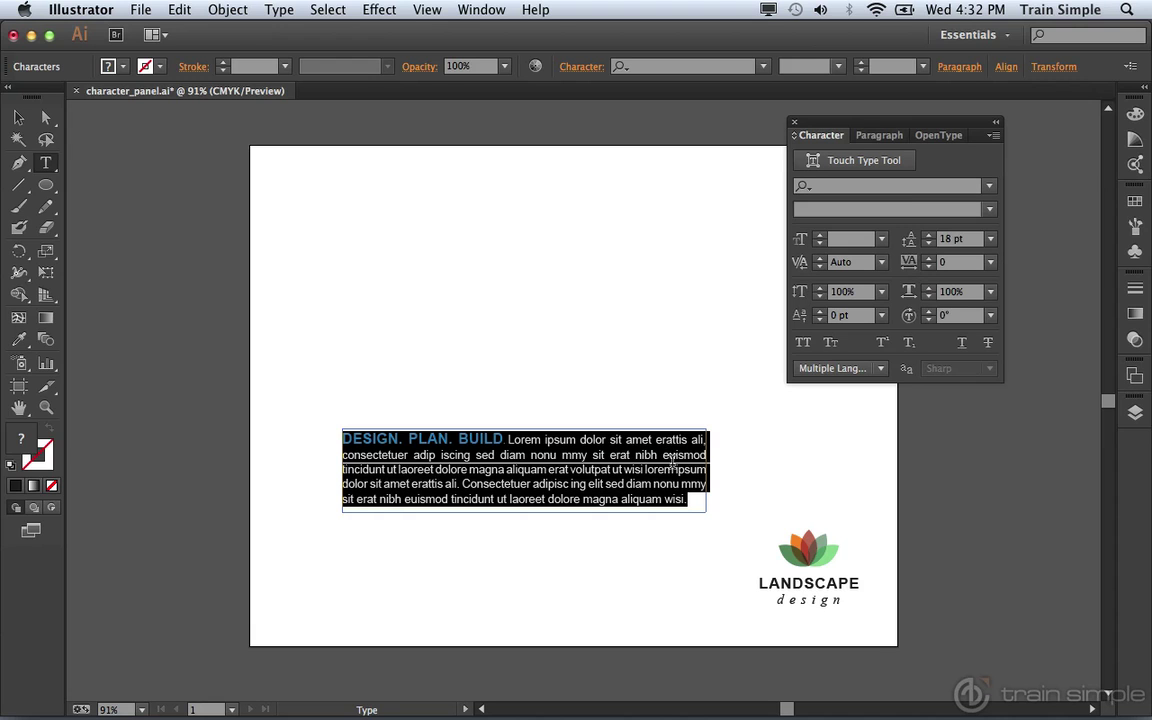
- Nudge the paragraph's font size up and down, then widen and tighten tracking back to 0
{"action": "key", "text": "super"}
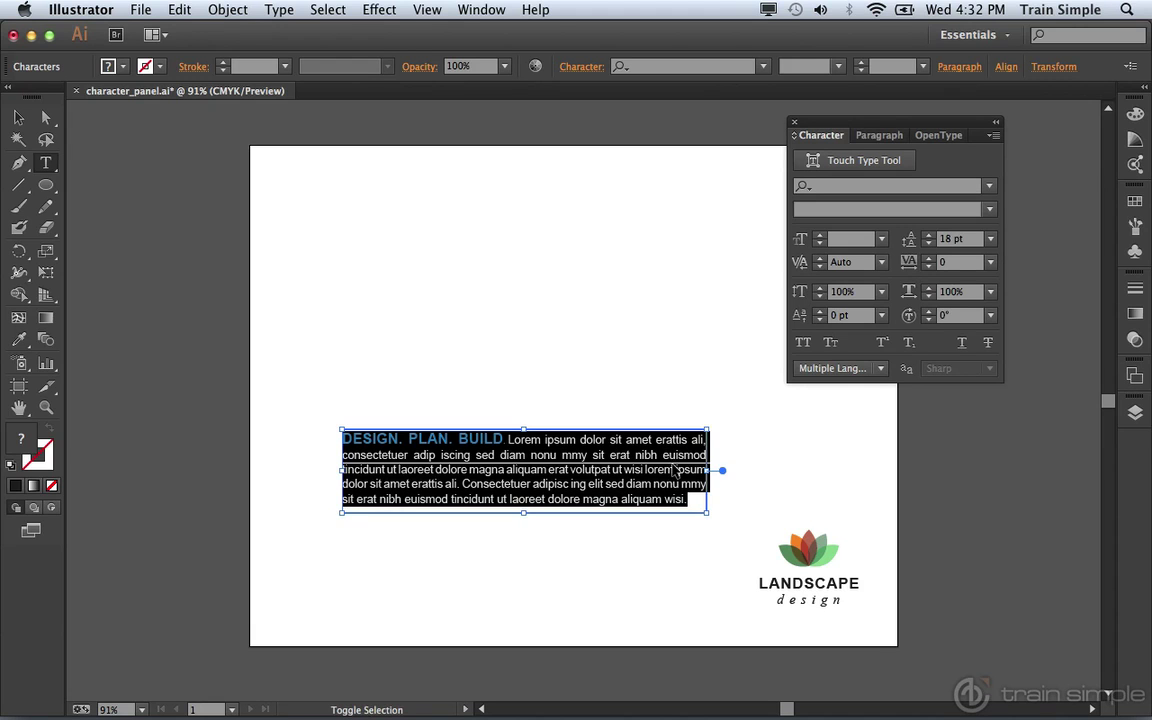
{"action": "key", "text": "super+shift+period"}
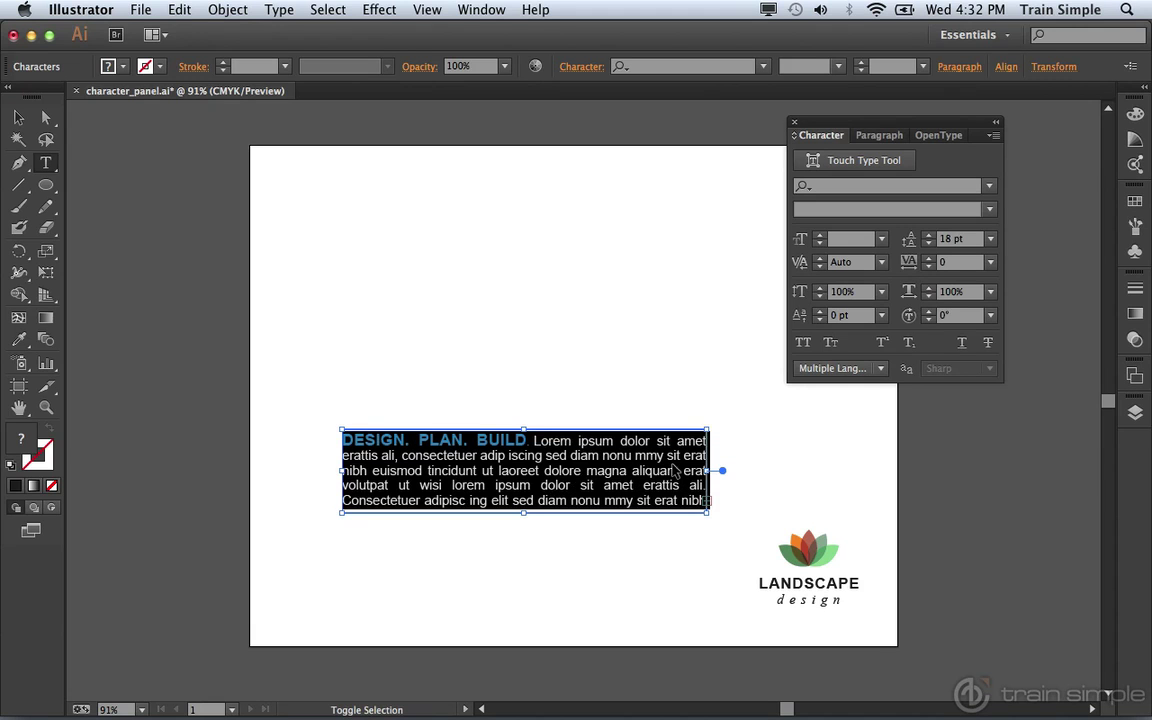
{"action": "key", "text": "super+shift+comma"}
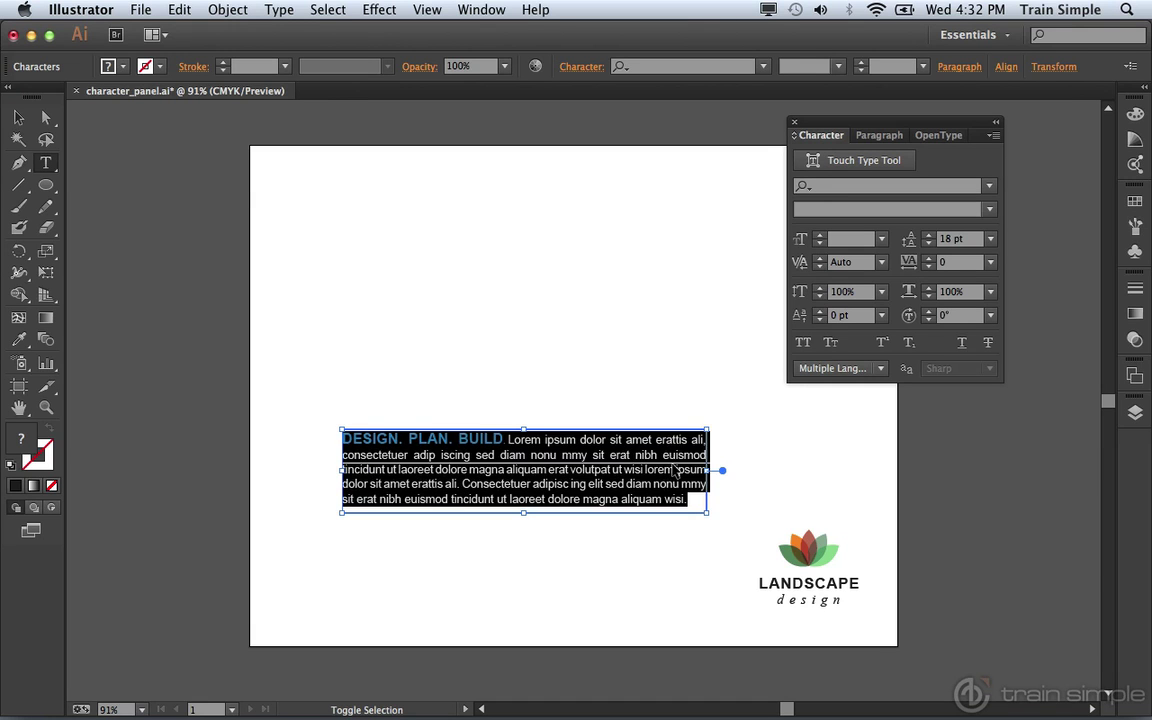
{"action": "key", "text": "super+shift+period"}
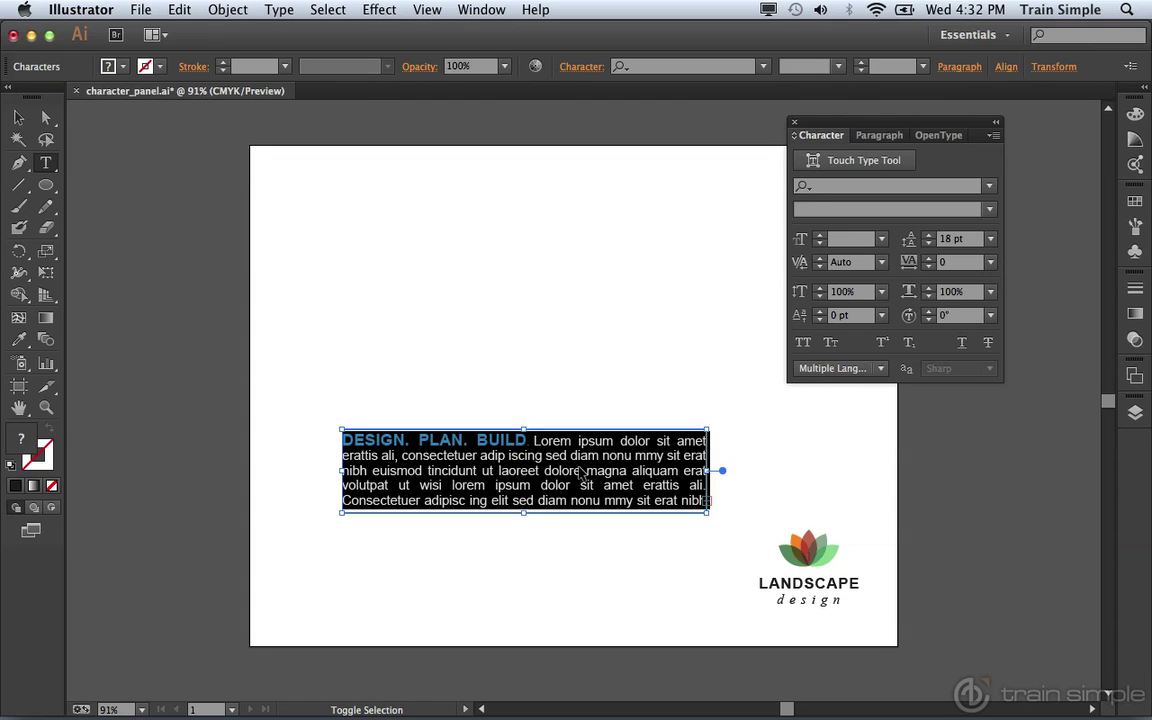
{"action": "key", "text": "alt+Right"}
{"action": "key", "text": "alt+Left"}
{"action": "key", "text": "alt+Left"}
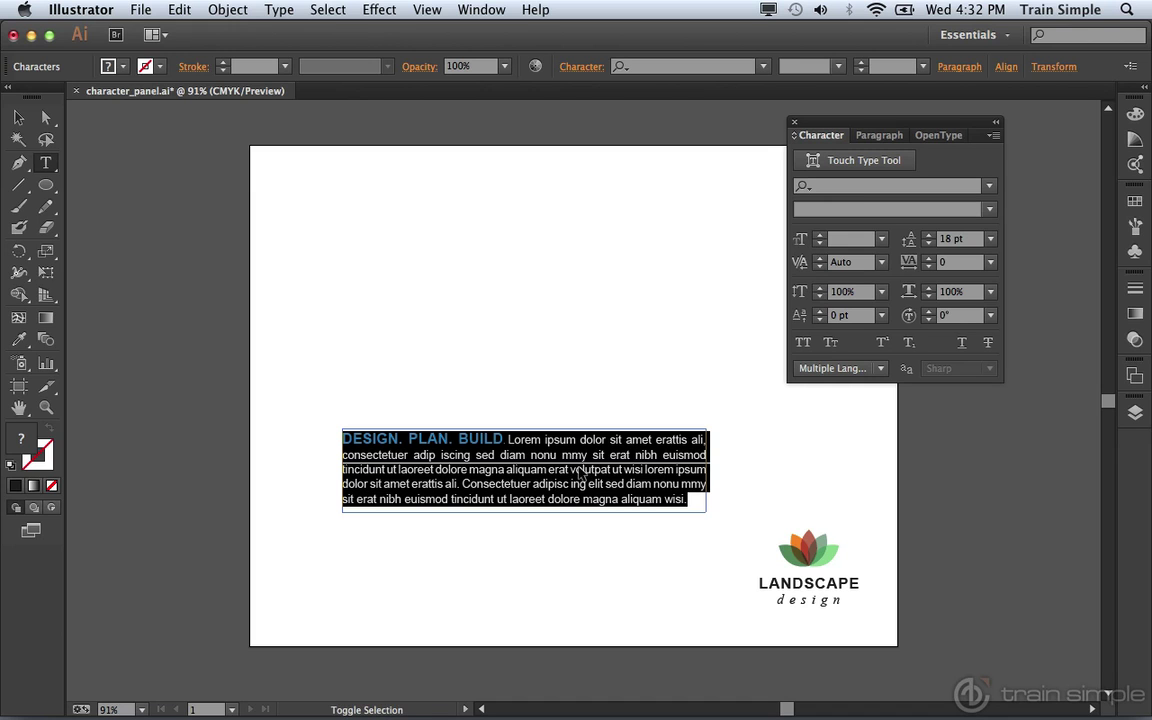
{"action": "key", "text": "alt+Right"}
{"action": "key", "text": "alt+Right"}
{"action": "key", "text": "alt+Right"}
{"action": "key", "text": "alt+Right"}
{"action": "key", "text": "alt+Right"}
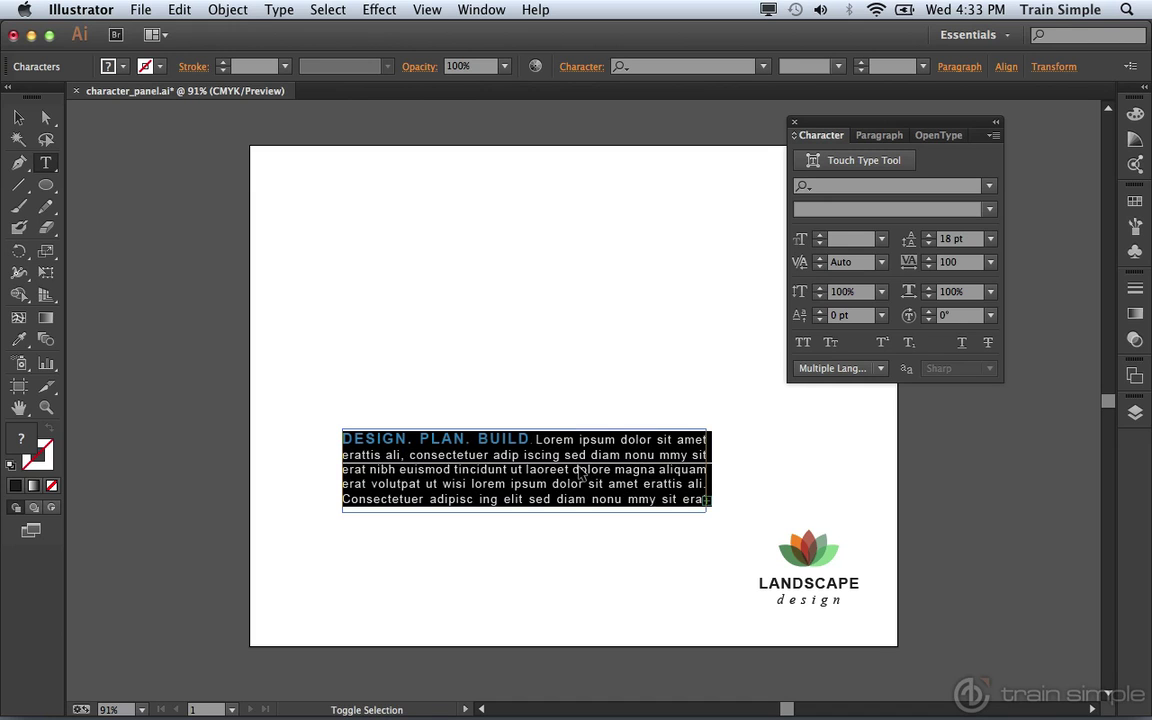
{"action": "key", "text": "super+alt+q"}
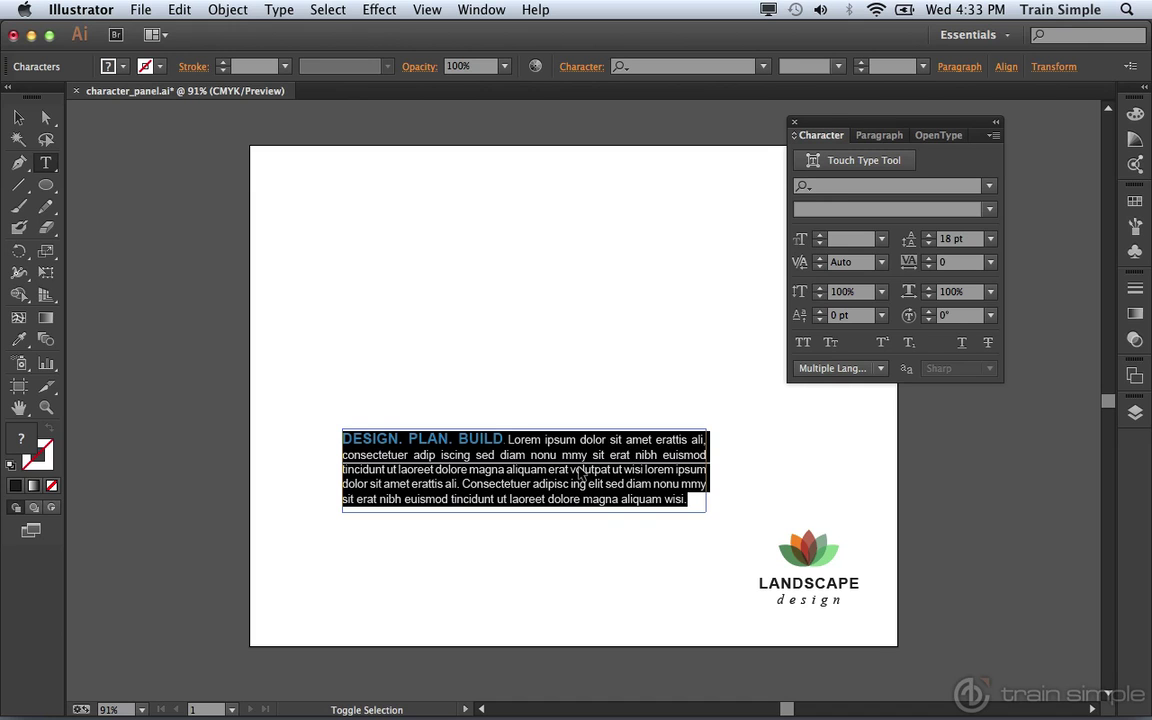
{"action": "key", "text": "alt+shift+Up"}
{"action": "key", "text": "alt+shift+Up"}
{"action": "key", "text": "alt+shift+Up"}
{"action": "key", "text": "alt+shift+Up"}
{"action": "key", "text": "alt+shift+Up"}
{"action": "key", "text": "alt+shift+Up"}
{"action": "key", "text": "alt+shift+Up"}
{"action": "key", "text": "alt+shift+Up"}
{"action": "key", "text": "alt+shift+Up"}
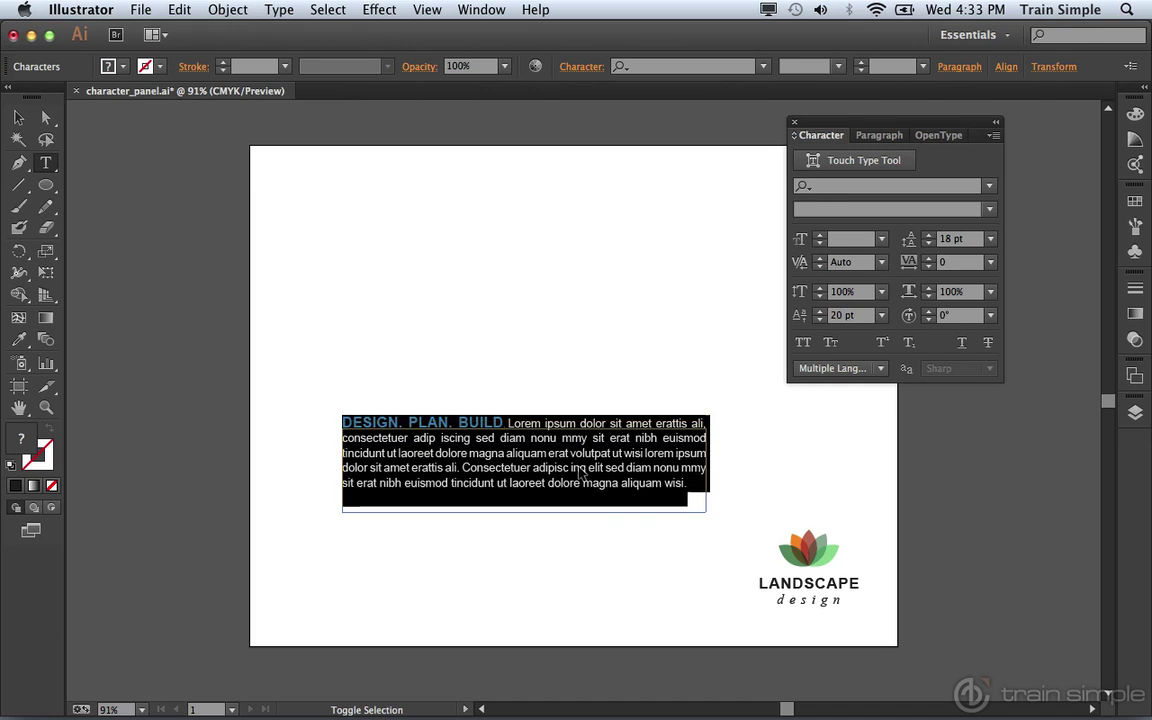
{"action": "key", "text": "alt+shift+Up"}
{"action": "key", "text": "alt+shift+Up"}
{"action": "key", "text": "alt+shift+Up"}
{"action": "key", "text": "alt+shift+Up"}
{"action": "key", "text": "alt+shift+Down"}
{"action": "key", "text": "alt+shift+Down"}
{"action": "key", "text": "alt+shift+Down"}
{"action": "key", "text": "alt+shift+Down"}
{"action": "key", "text": "alt+shift+Down"}
{"action": "key", "text": "alt+shift+Down"}
{"action": "key", "text": "alt+shift+Down"}
{"action": "key", "text": "alt+shift+Down"}
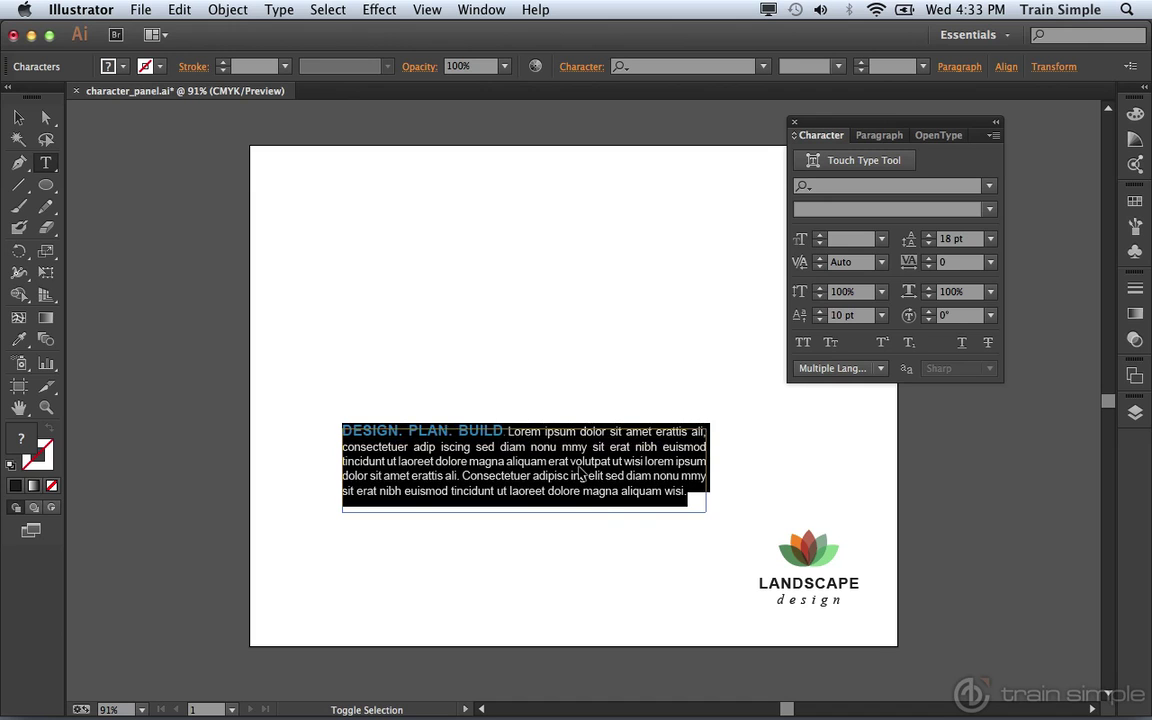
{"action": "key", "text": "alt+shift+Down"}
{"action": "key", "text": "alt+shift+Down"}
{"action": "key", "text": "alt+shift+Down"}
{"action": "key", "text": "alt+shift+Down"}
{"action": "key", "text": "alt+shift+Down"}
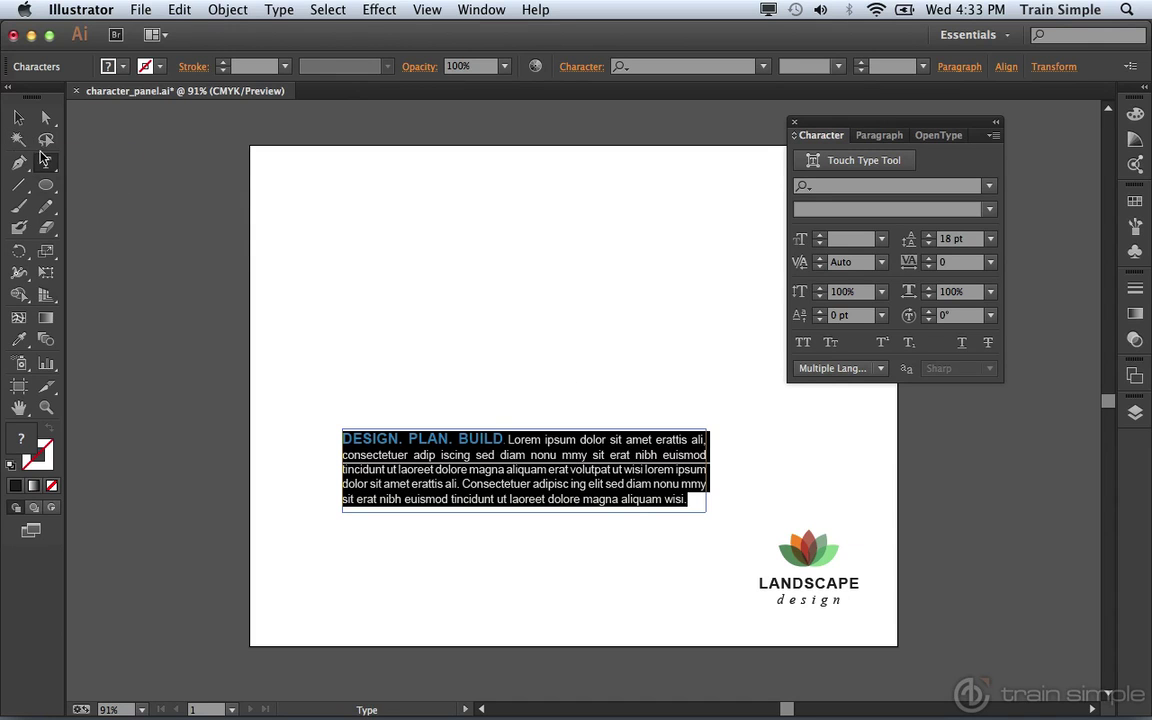
- Type a new 'Design. Build. Plan' line in the upper-left of the page and select it
{"action": "key", "text": "Escape"}
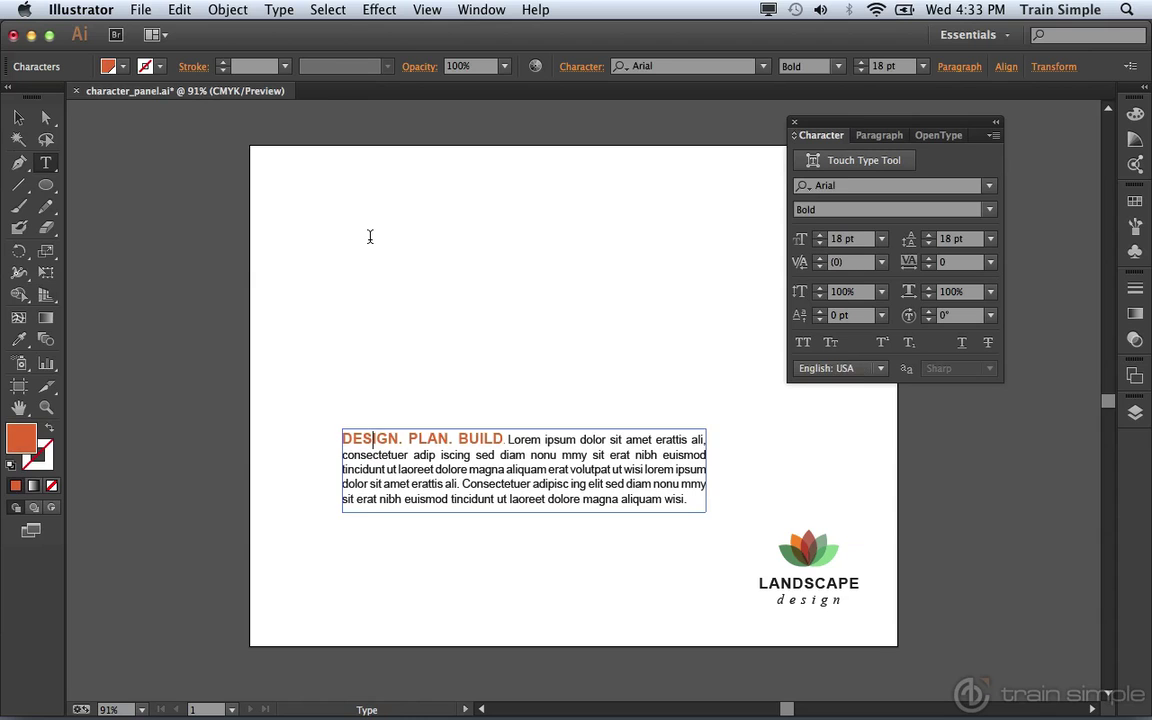
{"action": "key", "text": "Escape"}
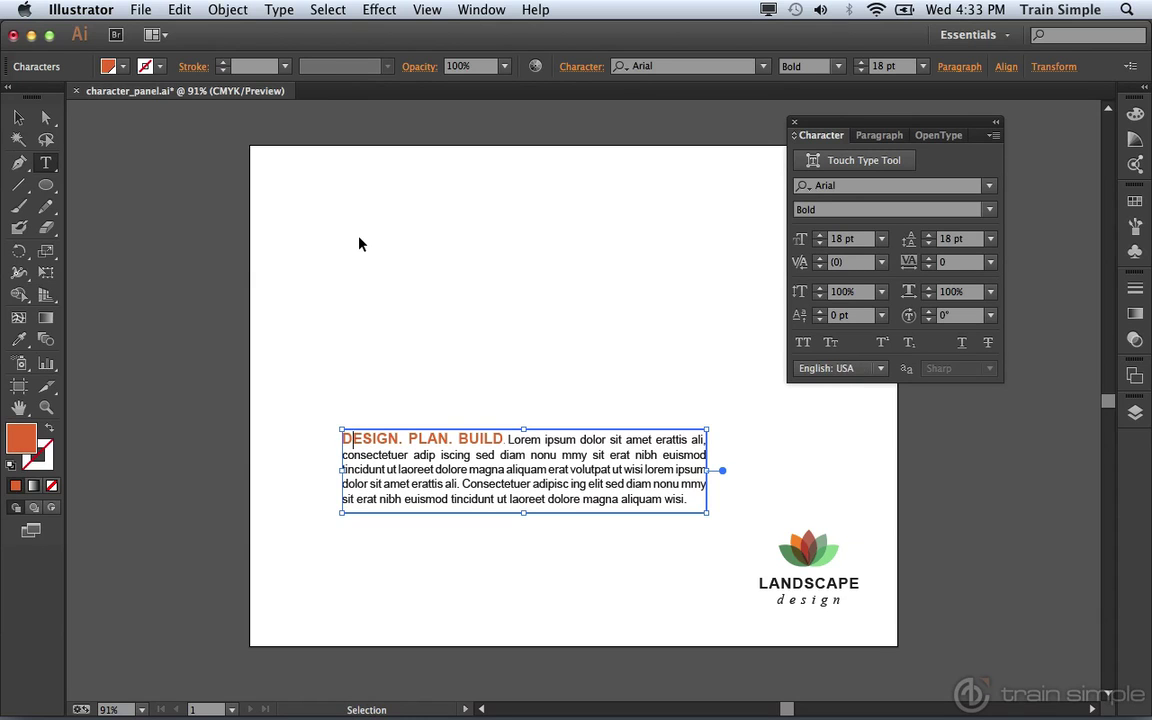
{"action": "left_click", "coordinate": [360, 244]}
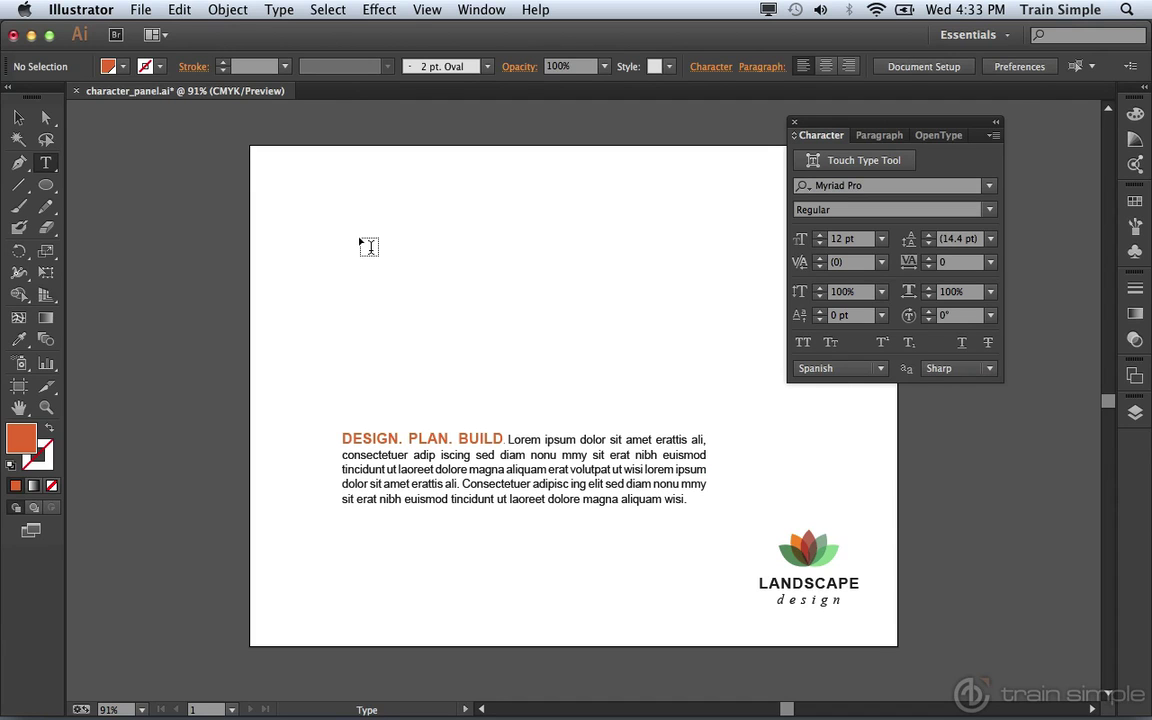
{"action": "left_click", "coordinate": [369, 246]}
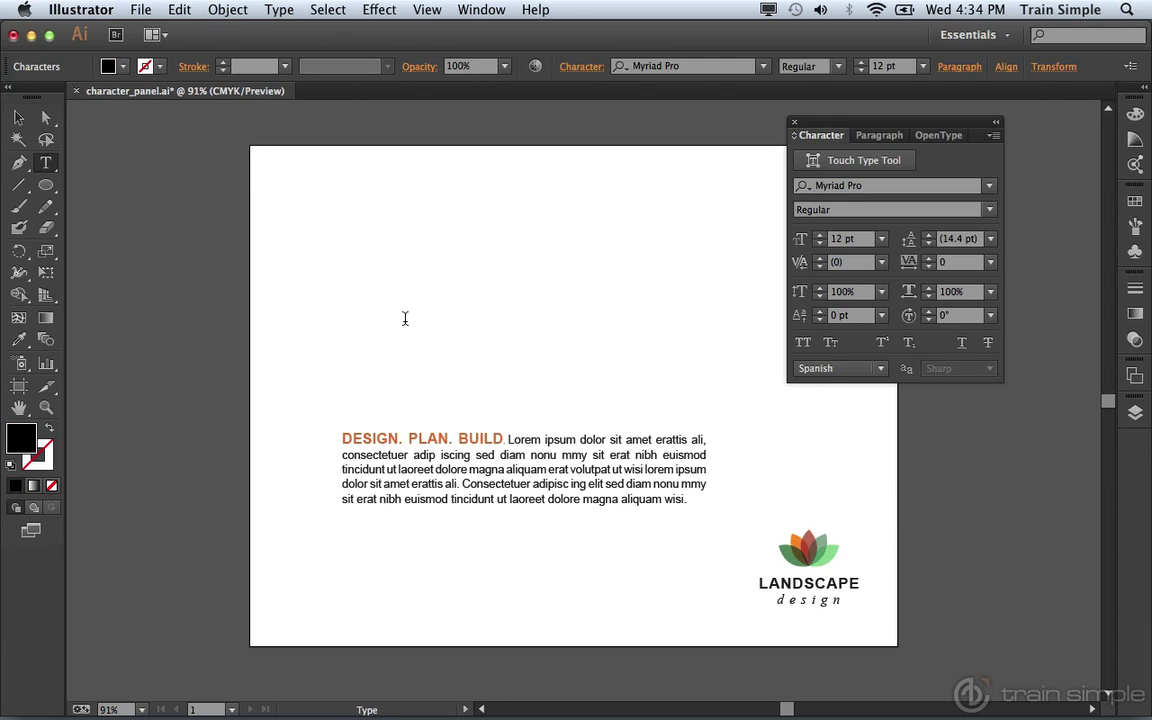
{"action": "type", "text": "Design. Build. Plan"}
{"action": "left_click_drag", "start_coordinate": [437, 234], "coordinate": [350, 235]}
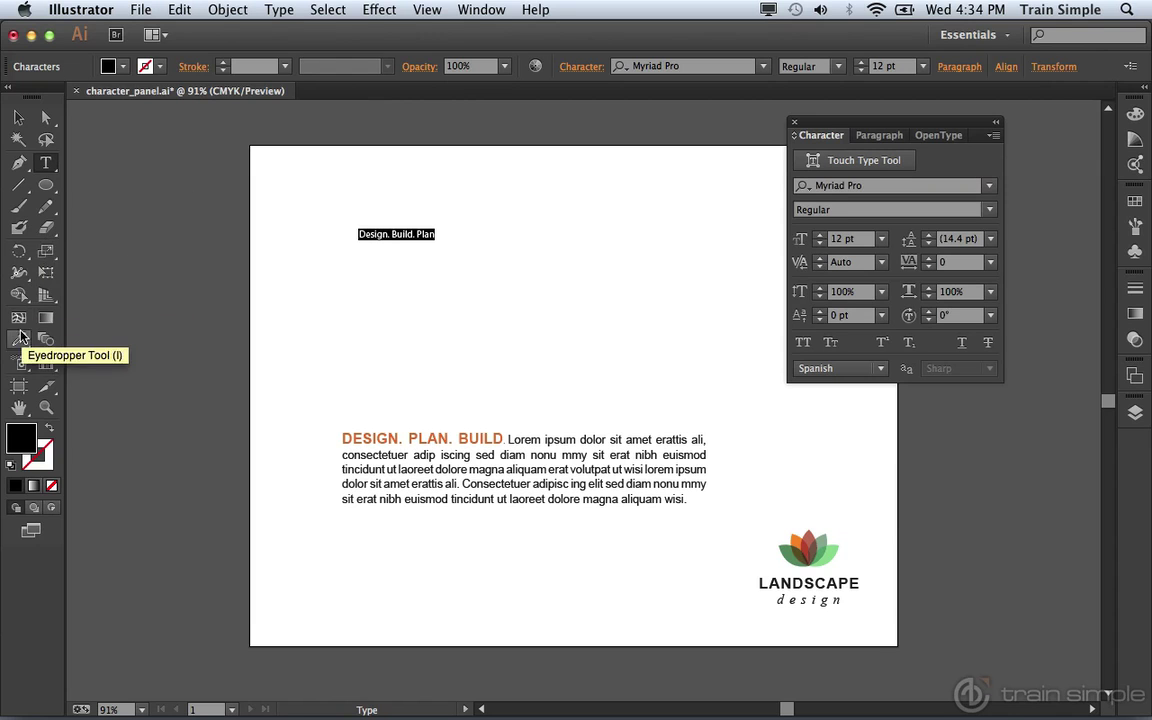
- Eyedropper the heading's orange Arial Bold 18 pt style onto 'Design. Build. Plan', then deselect
{"action": "left_click", "coordinate": [18, 339]}
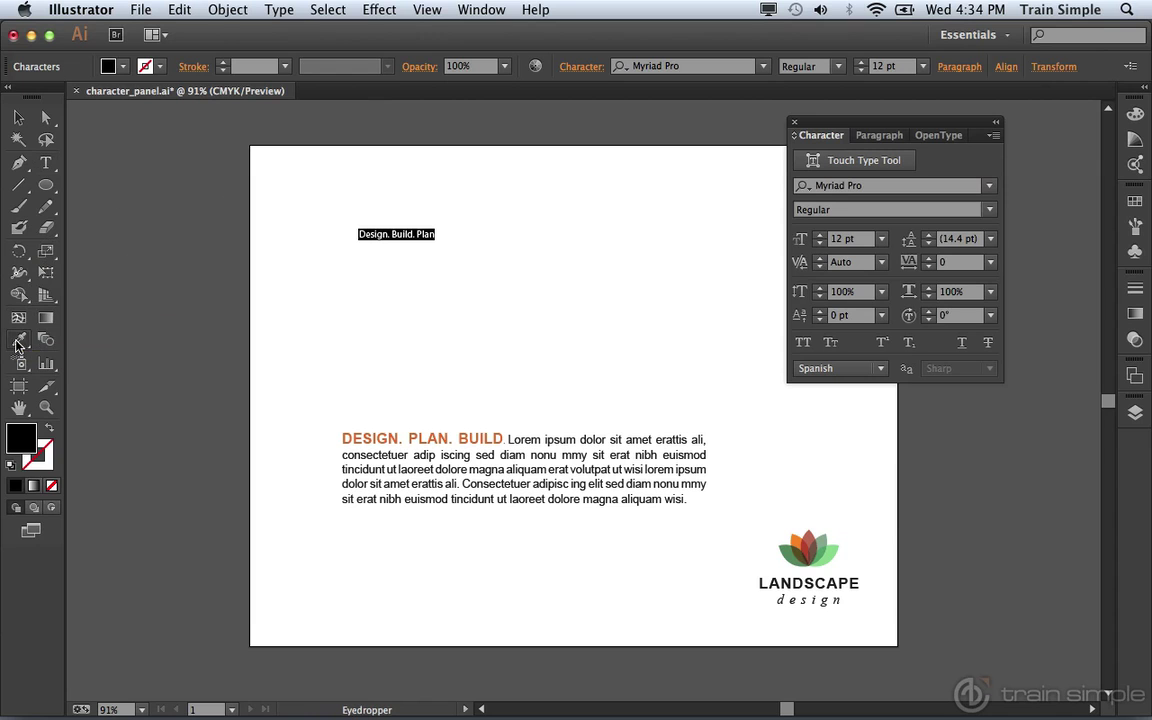
{"action": "left_click", "coordinate": [352, 434]}
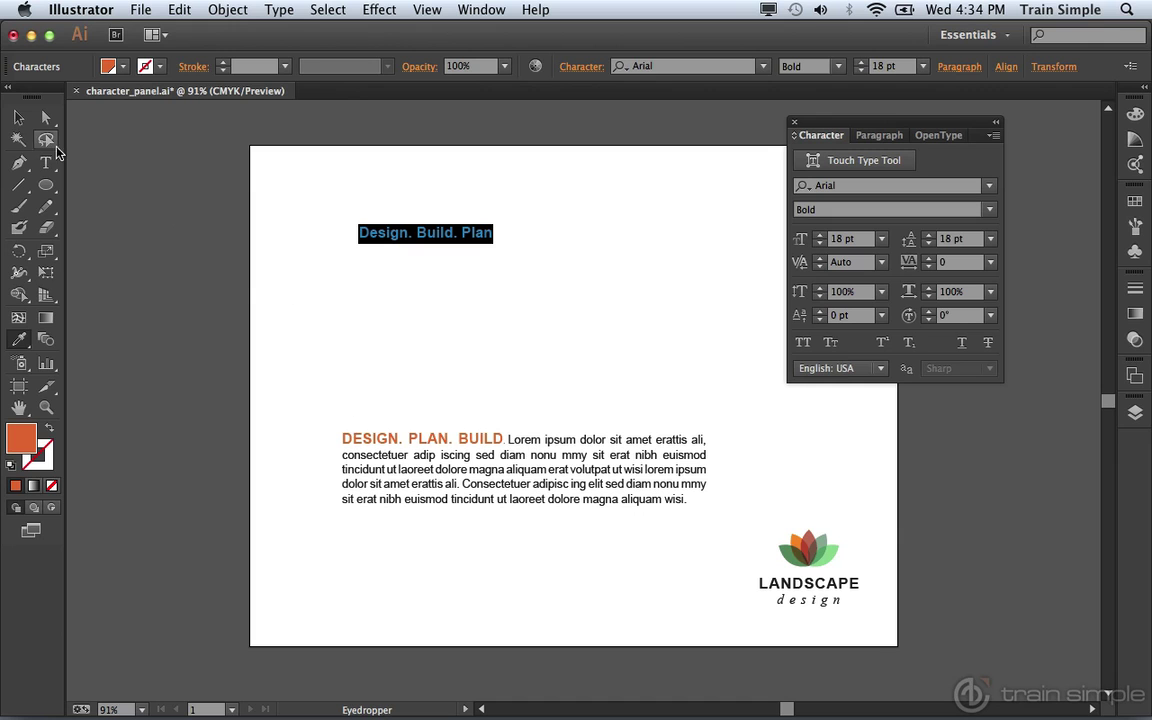
{"action": "left_click", "coordinate": [19, 120]}
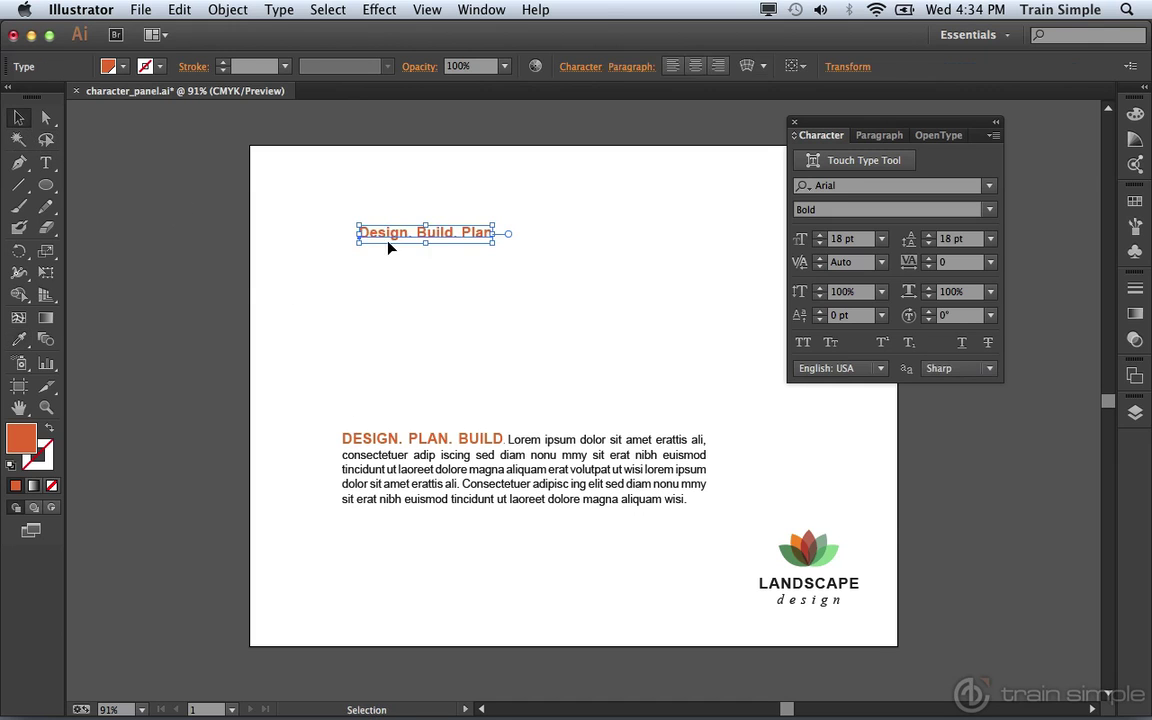
{"action": "left_click", "coordinate": [351, 250]}
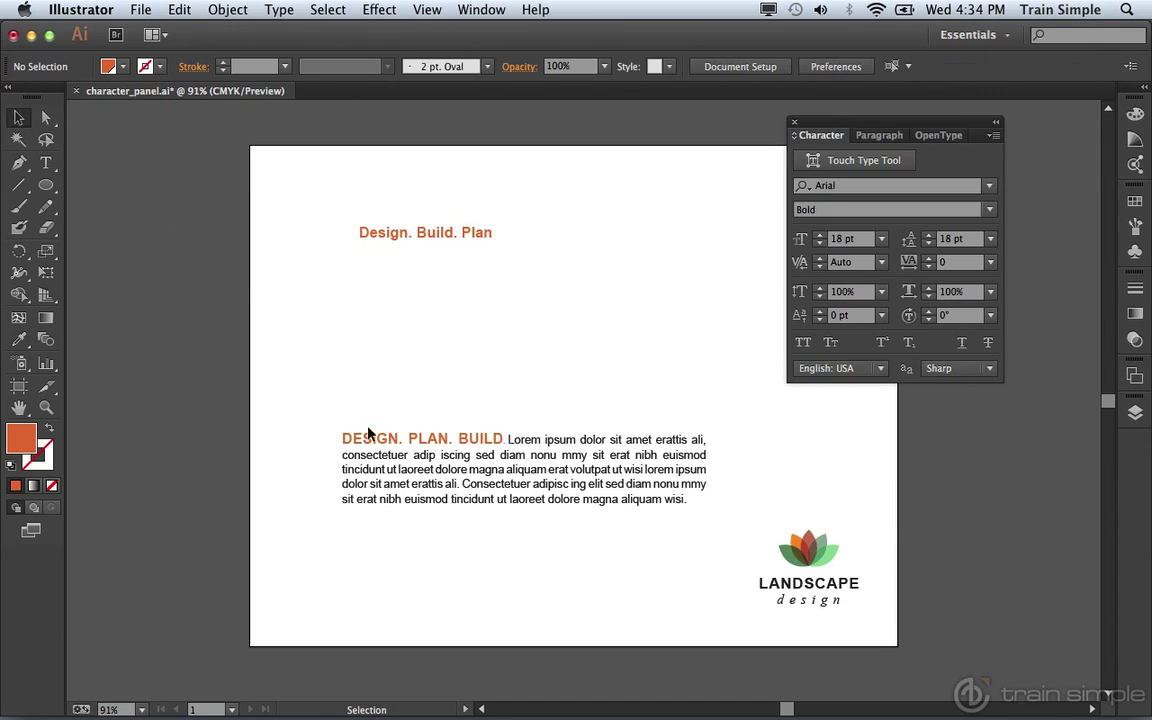
- Select the paragraph's 'DESIGN. PLAN. BUILD' heading to inspect its character settings
{"action": "double_click", "coordinate": [476, 445]}
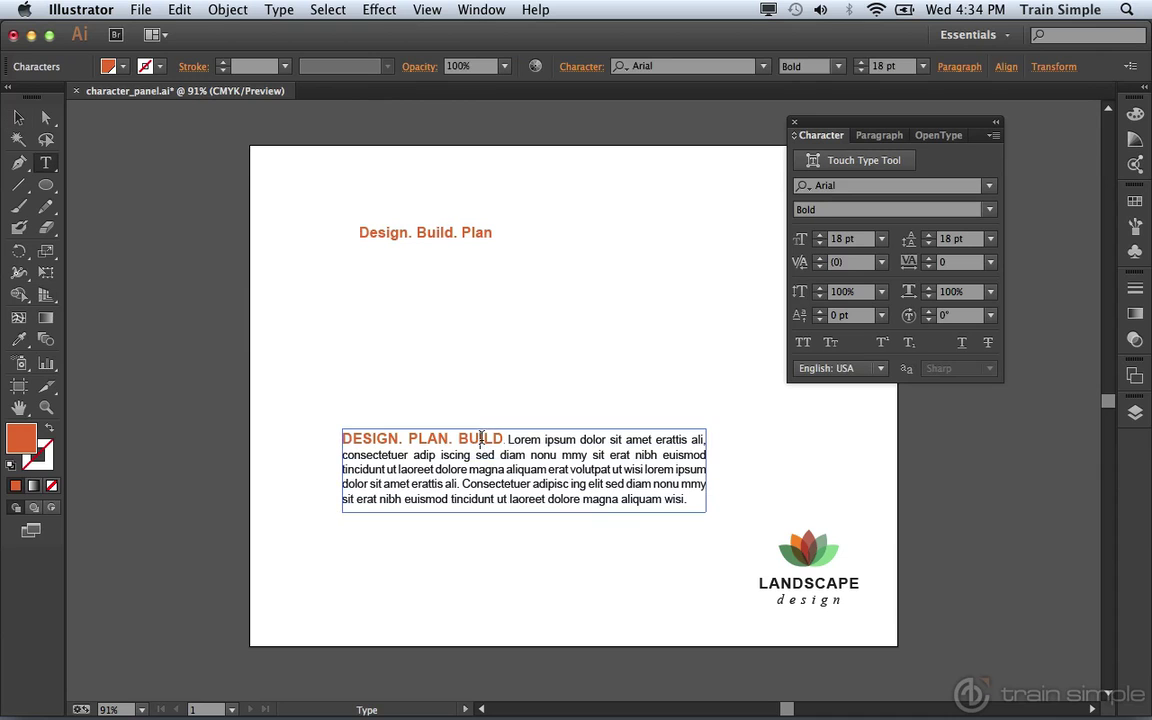
{"action": "left_click", "coordinate": [505, 440]}
{"action": "left_click_drag", "start_coordinate": [505, 440], "coordinate": [309, 429]}
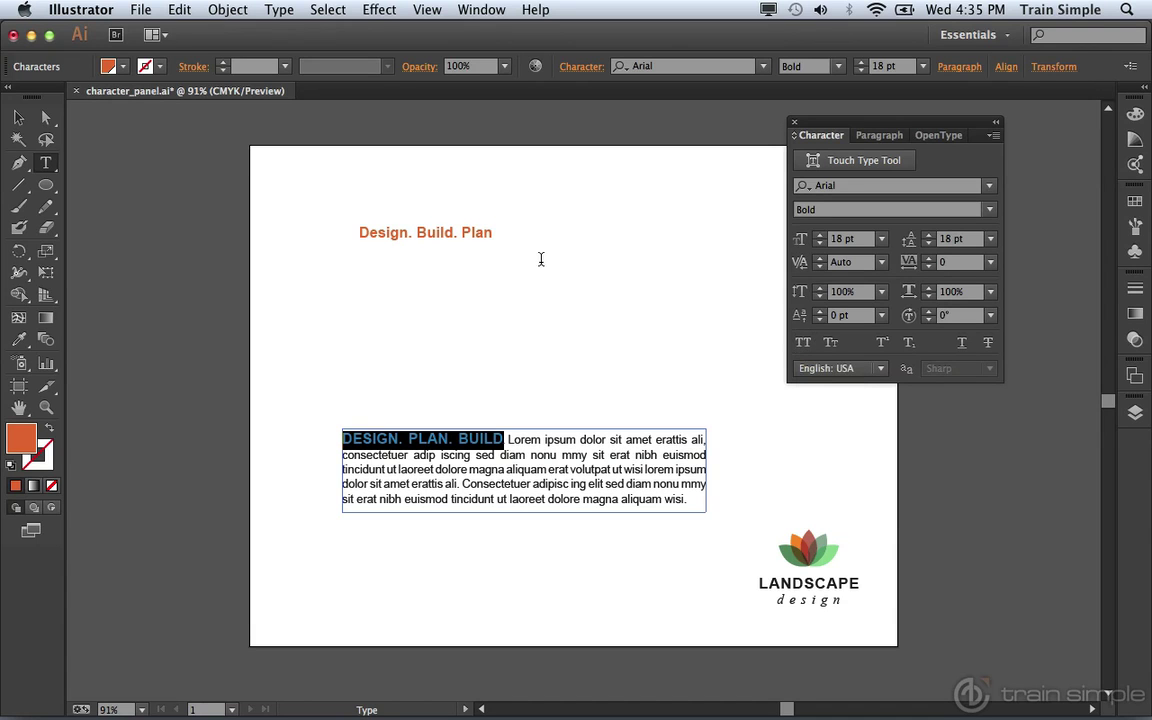
- Apply All Caps to the 'Design. Build. Plan' line and leave text editing
{"action": "left_click_drag", "start_coordinate": [494, 233], "coordinate": [326, 210]}
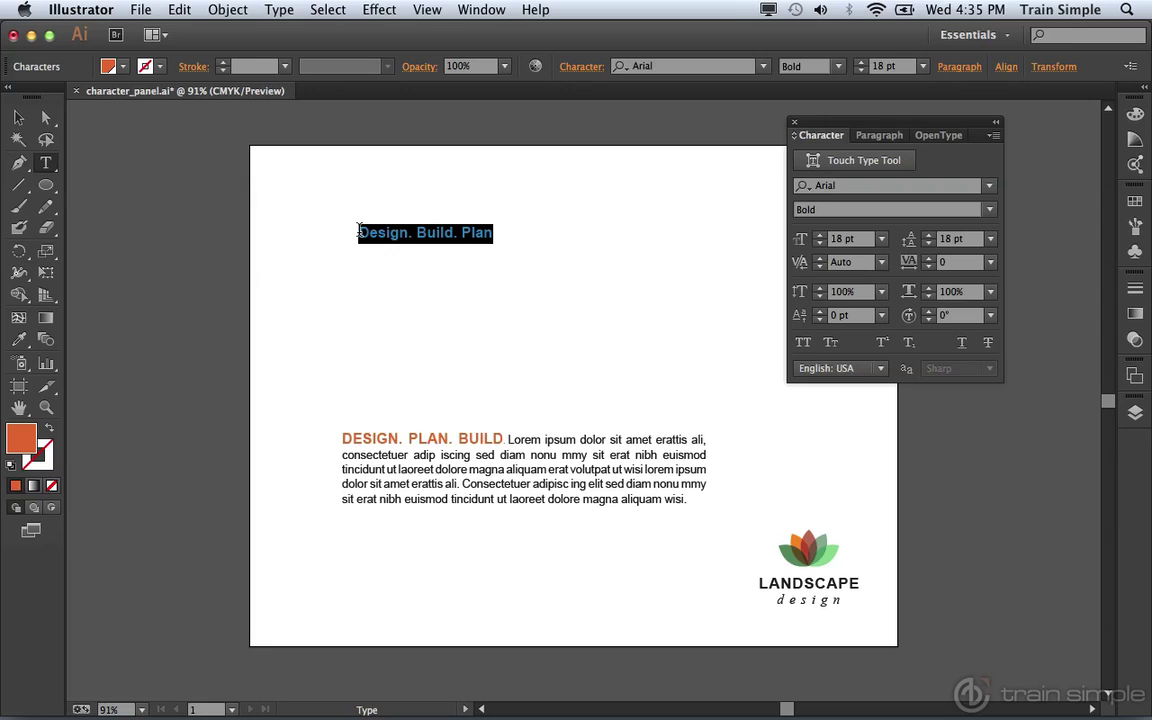
{"action": "left_click", "coordinate": [803, 346]}
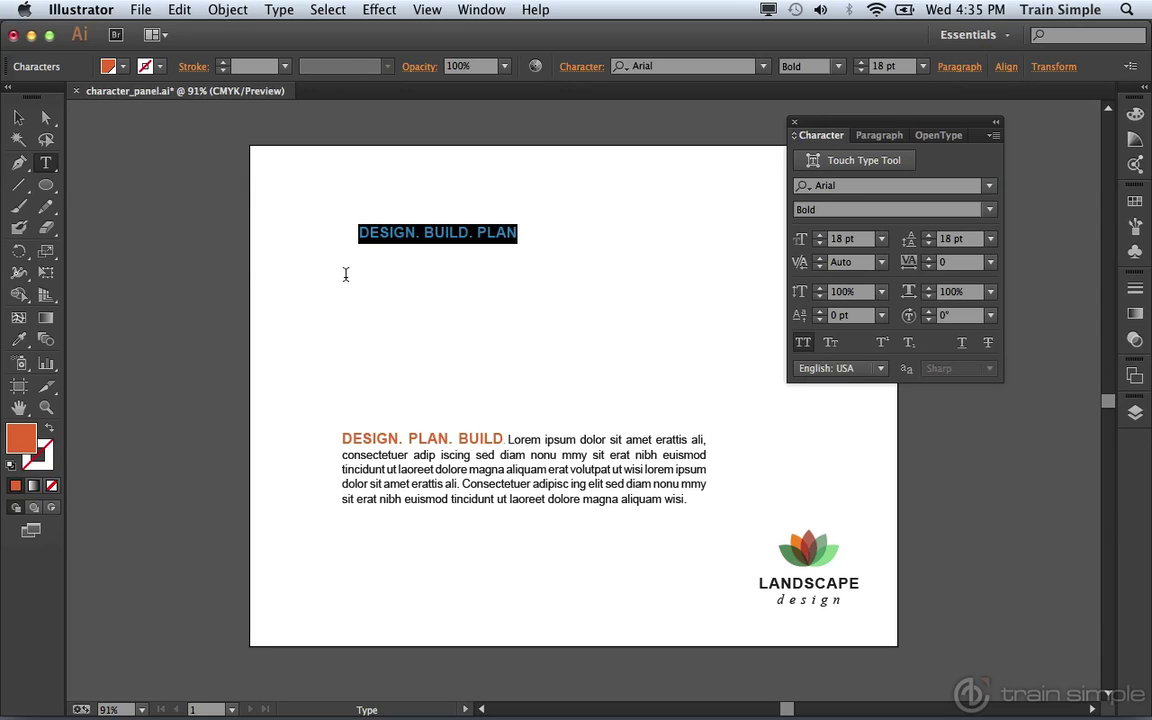
{"action": "left_click", "coordinate": [21, 120]}
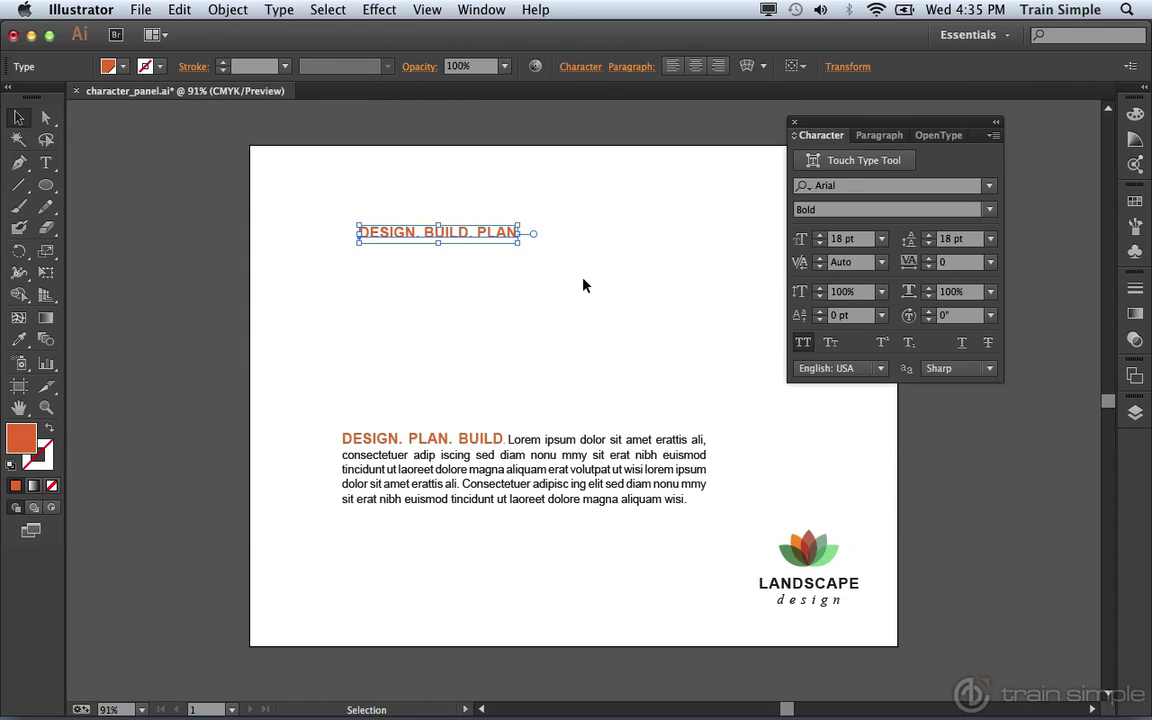